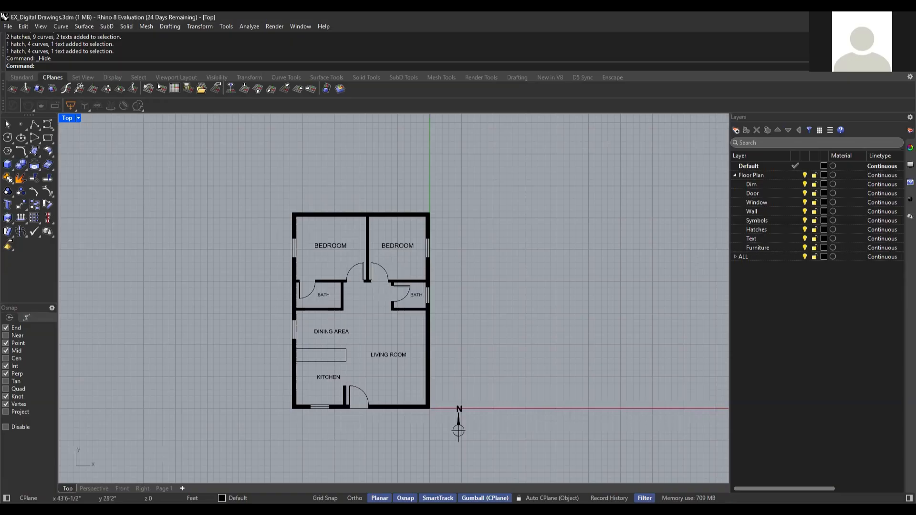
right_drag(365, 315, 340, 313)
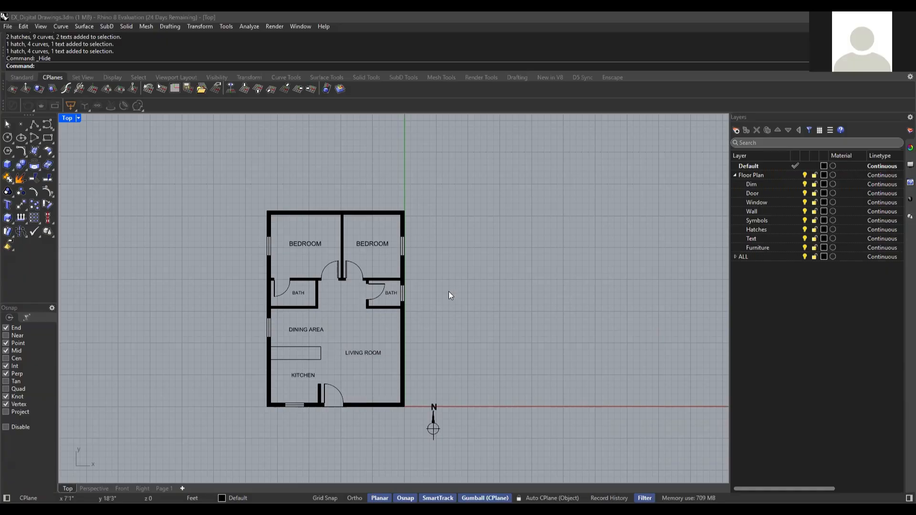
right_drag(503, 291, 505, 295)
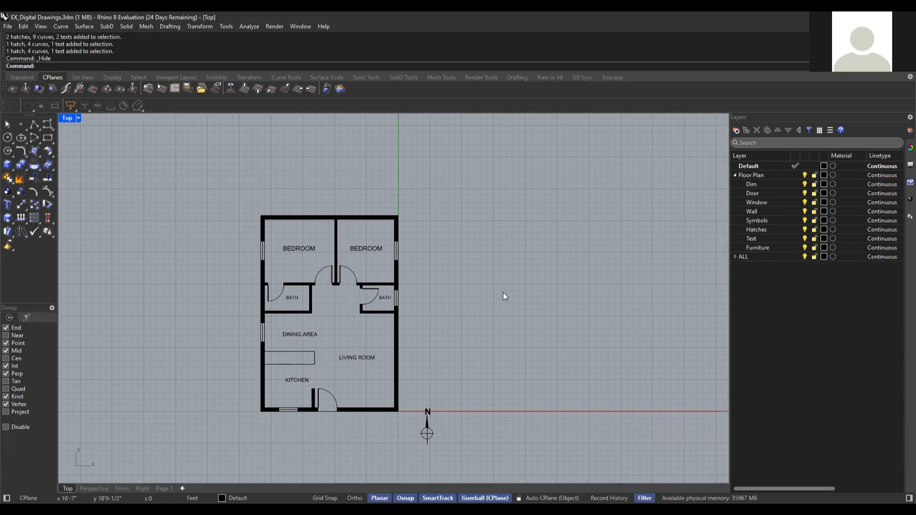
Import the bedroom DWG file from the CAD FURNITURE folder with model and layout units in feet.
click(8, 28)
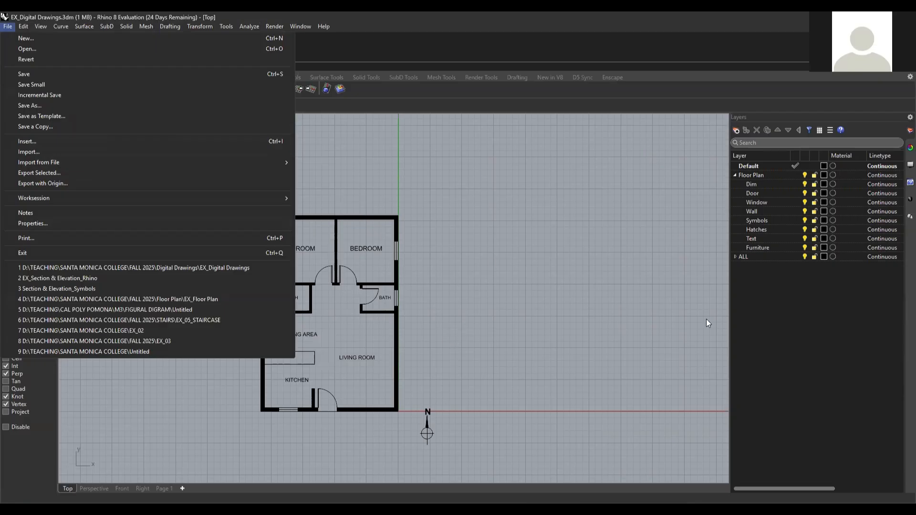
key(Escape)
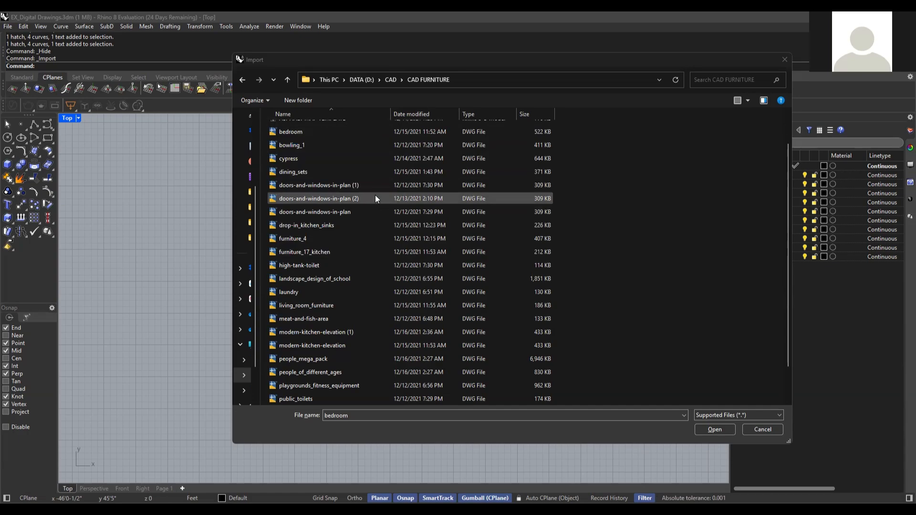
scroll(308, 172, up, 1)
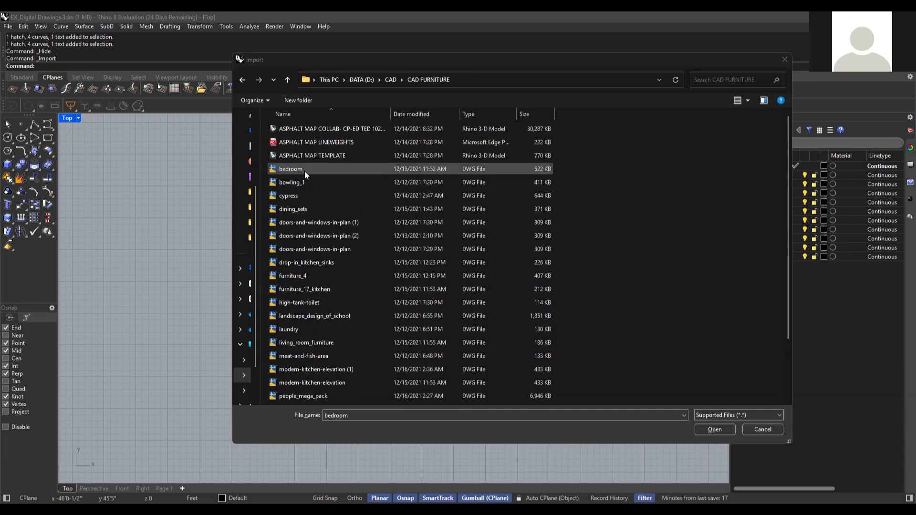
scroll(305, 183, down, 1)
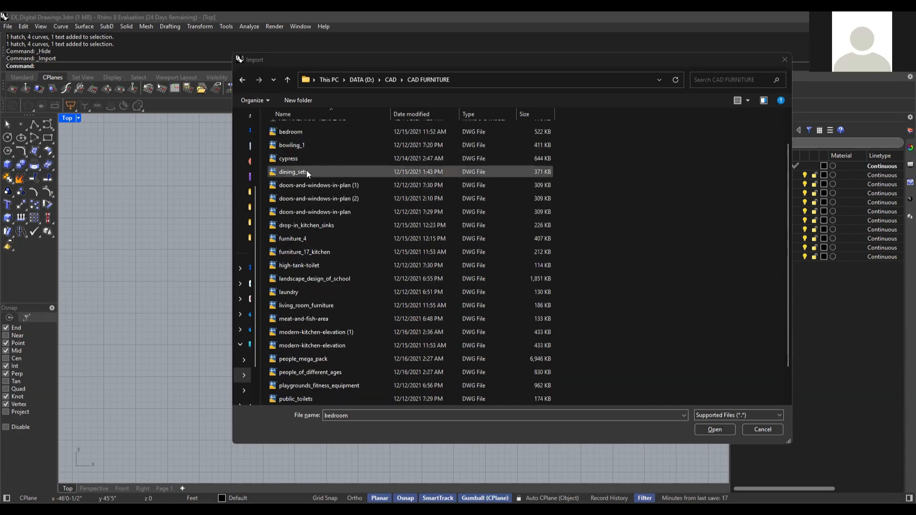
click(298, 132)
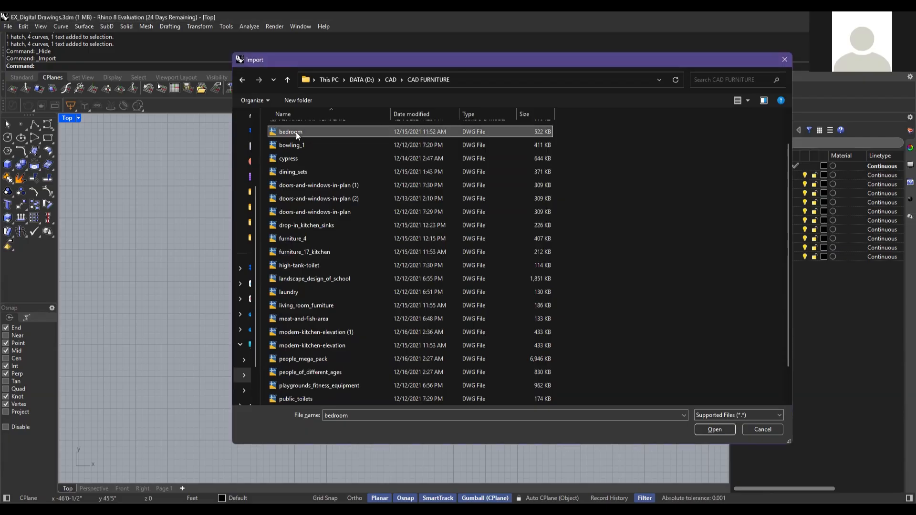
click(715, 430)
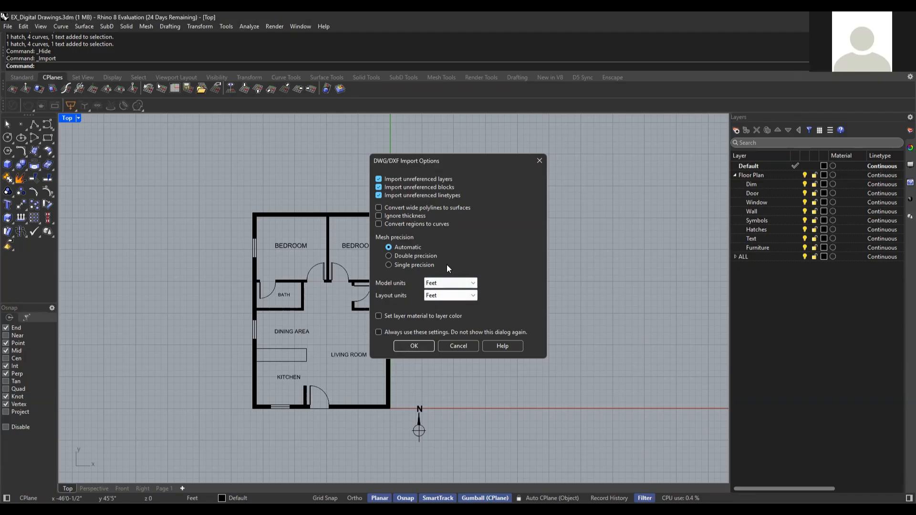
click(413, 347)
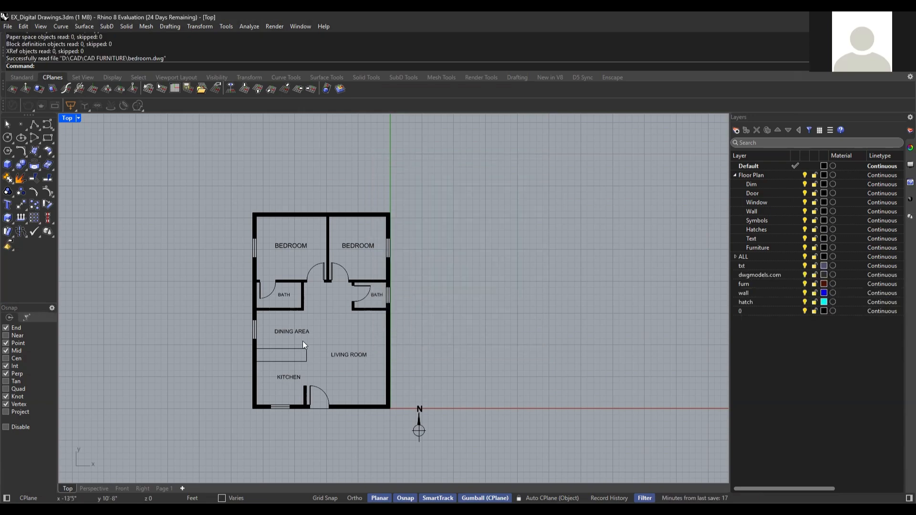
Move the imported bedroom furniture drawings close to the floor plan, just east of it and above the X axis, and deselect them.
scroll(282, 336, down, 1)
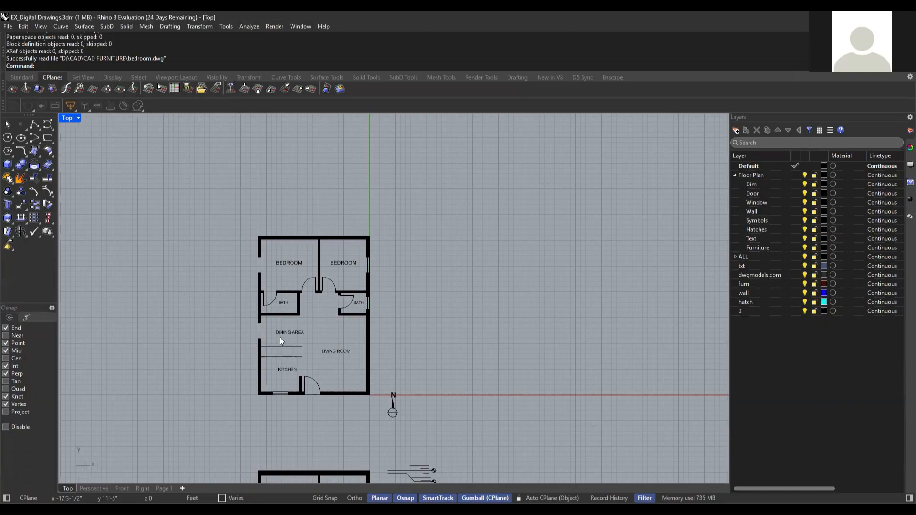
scroll(280, 338, down, 2)
scroll(360, 359, down, 2)
right_drag(443, 368, 415, 315)
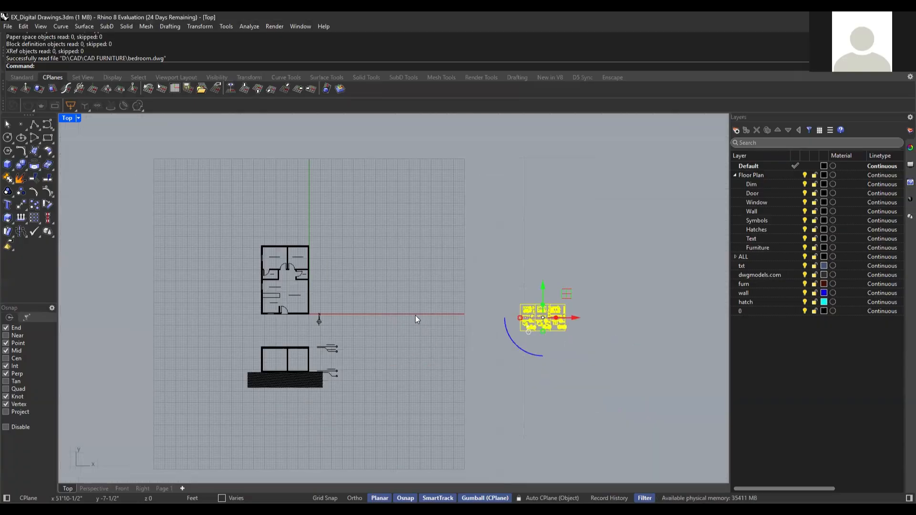
scroll(535, 326, up, 1)
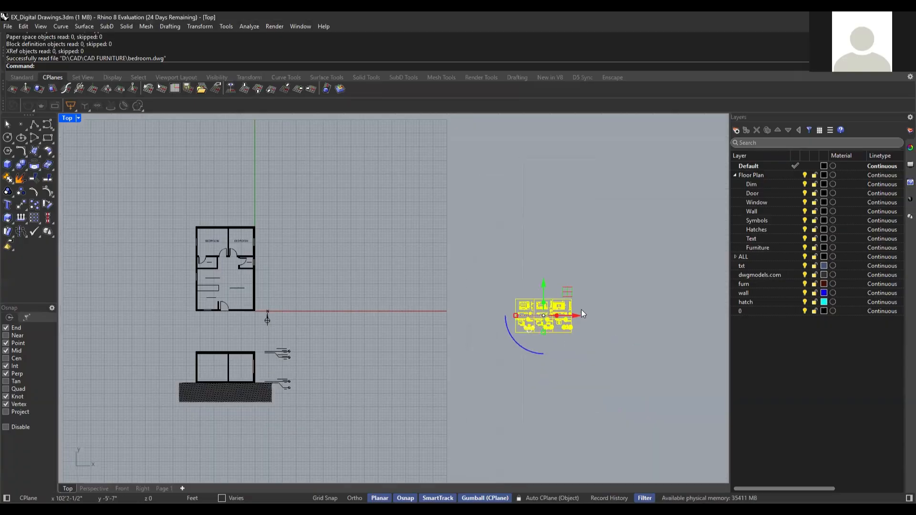
scroll(544, 329, up, 3)
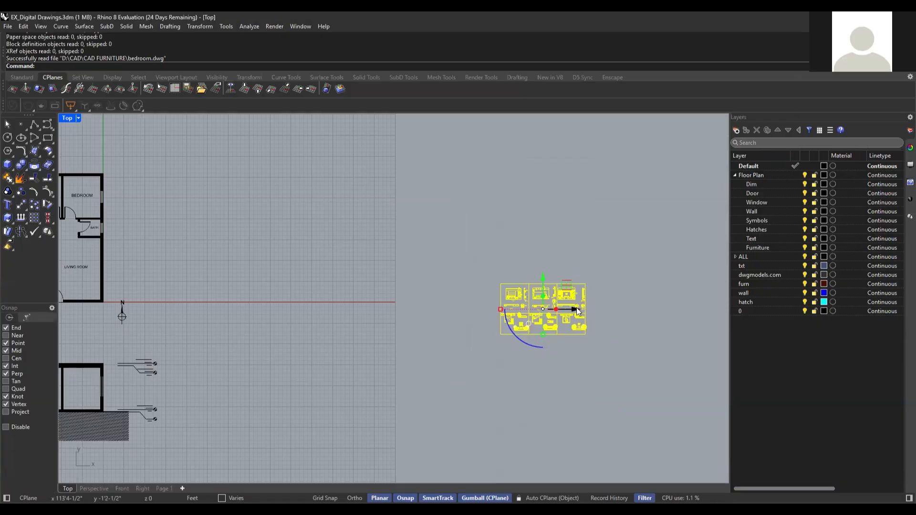
drag(576, 310, 329, 325)
right_drag(342, 355, 465, 365)
drag(469, 319, 372, 320)
key(alt)
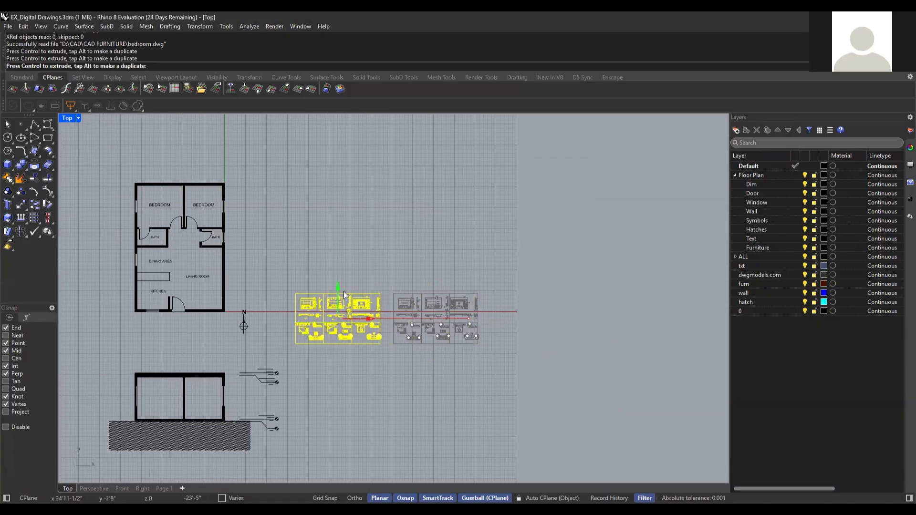
drag(343, 293, 337, 225)
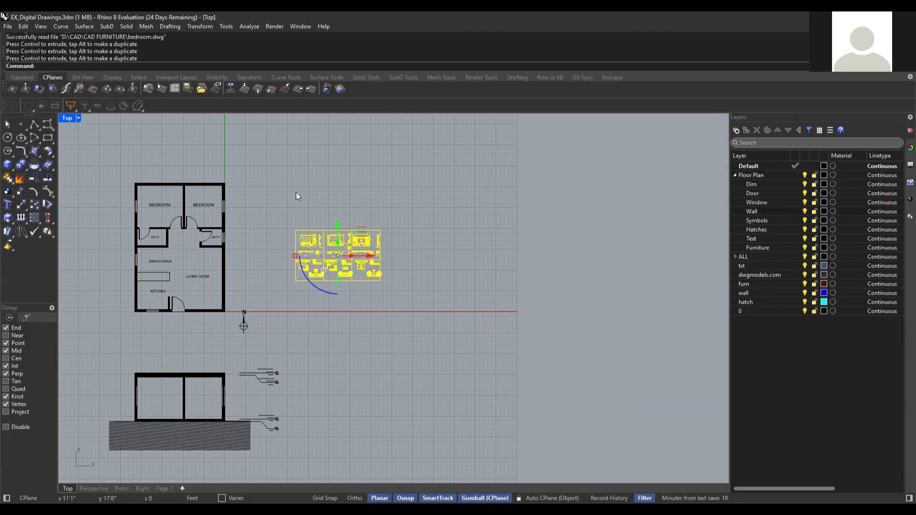
scroll(473, 280, up, 1)
scroll(549, 354, up, 2)
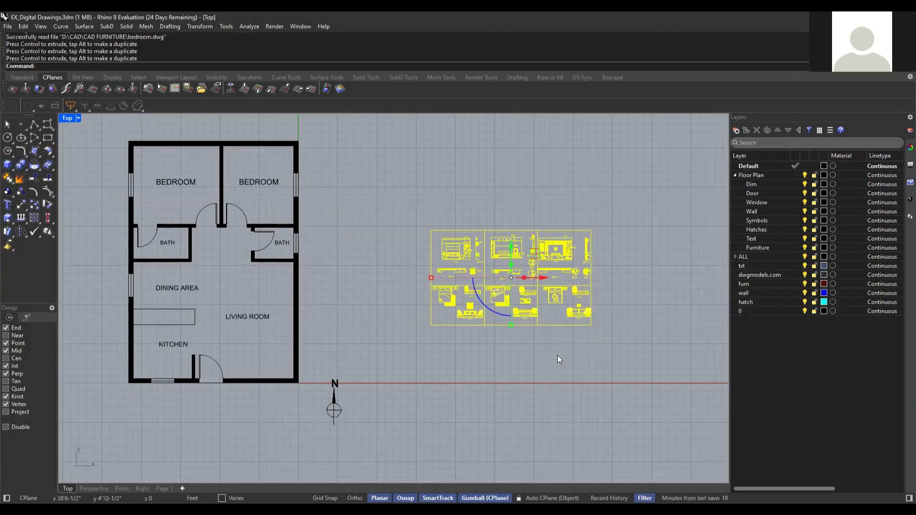
click(493, 328)
Examine the imported bedroom sheet's elevations, sections, details and bed plans.
scroll(411, 388, up, 5)
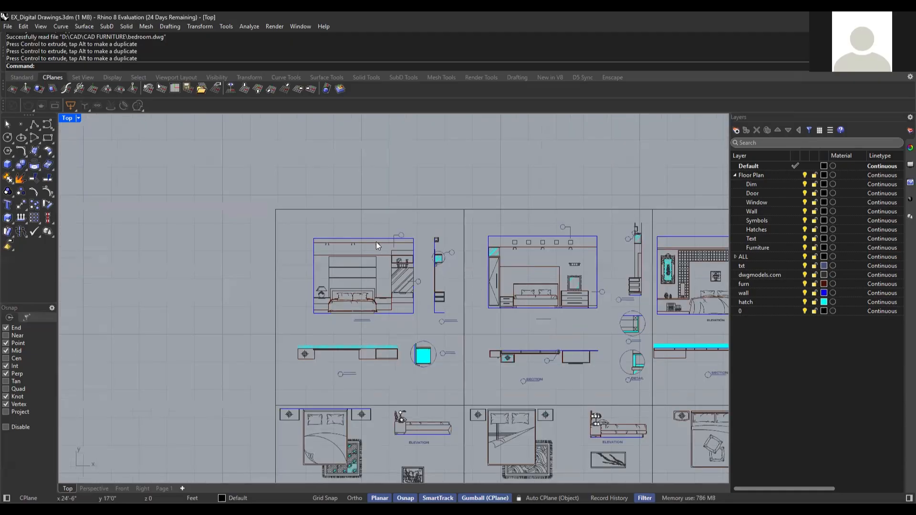
scroll(376, 241, down, 3)
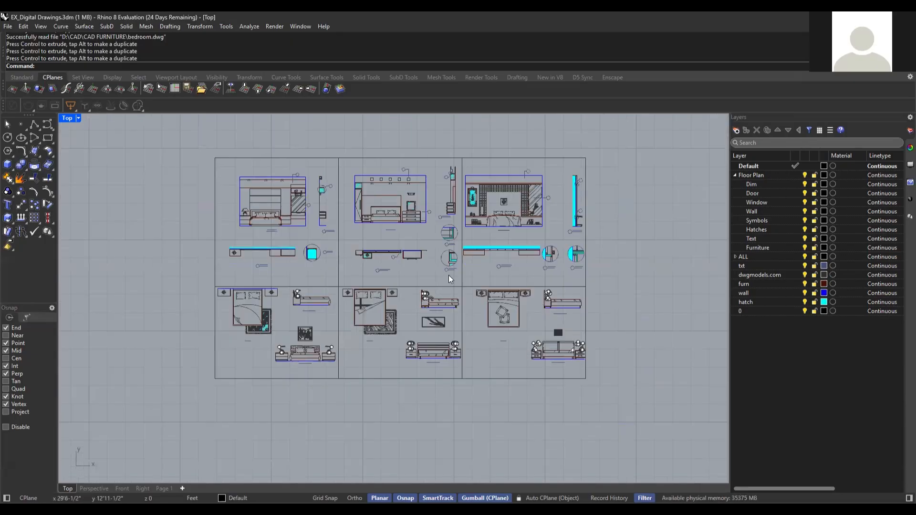
scroll(453, 301, up, 4)
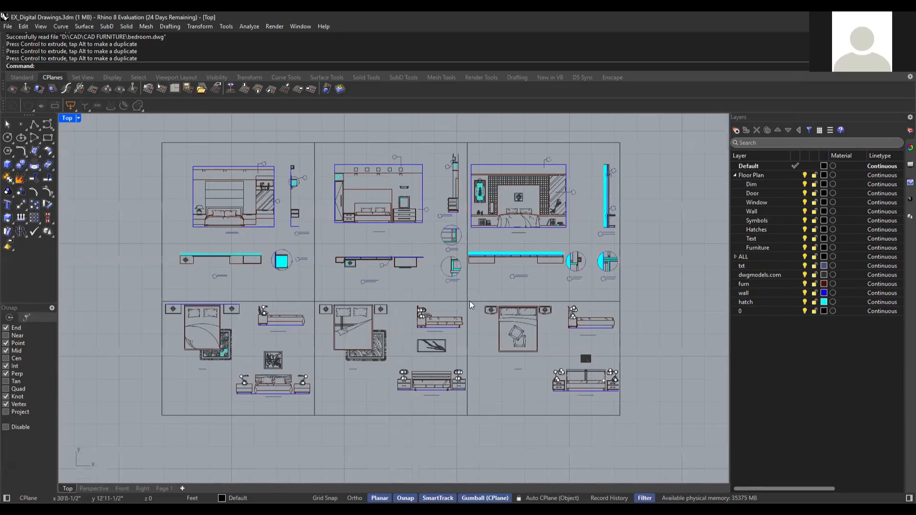
right_drag(431, 303, 434, 324)
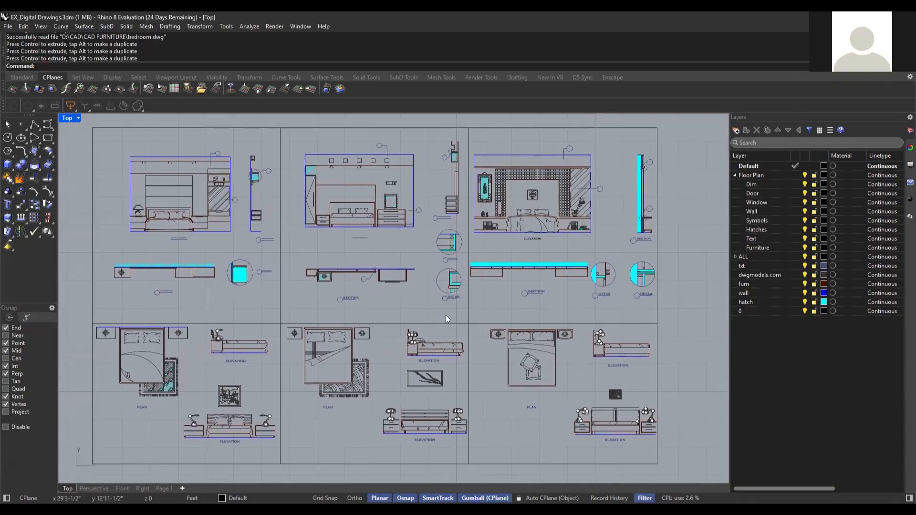
right_drag(659, 334, 661, 330)
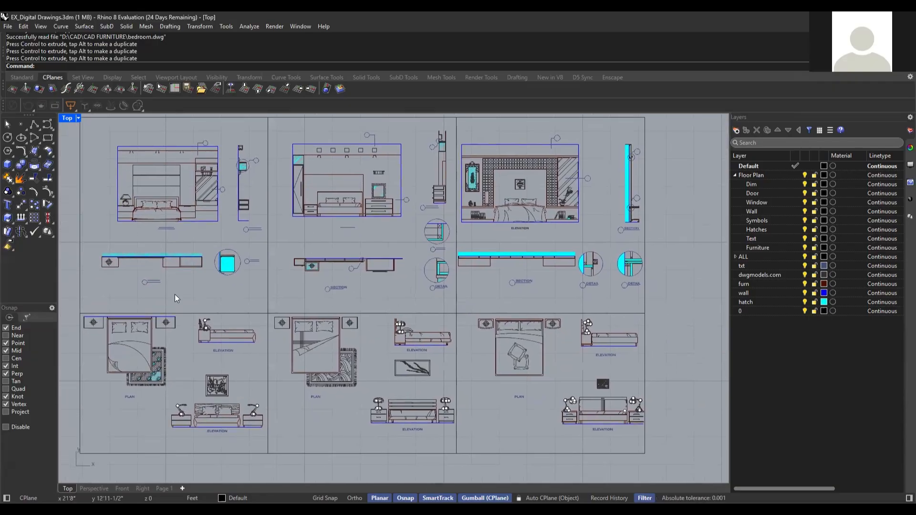
mouse_move(212, 303)
right_down()
mouse_move(249, 313)
mouse_move(213, 309)
right_up()
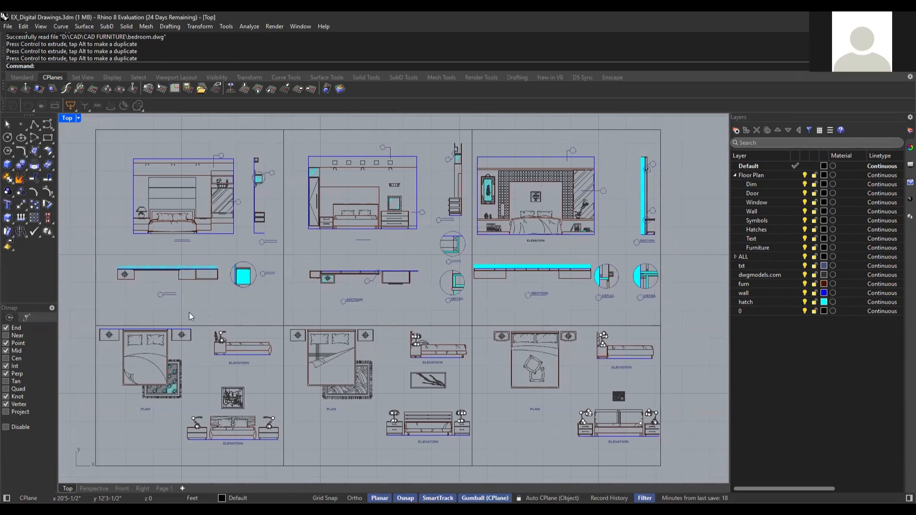
right_drag(403, 386, 400, 361)
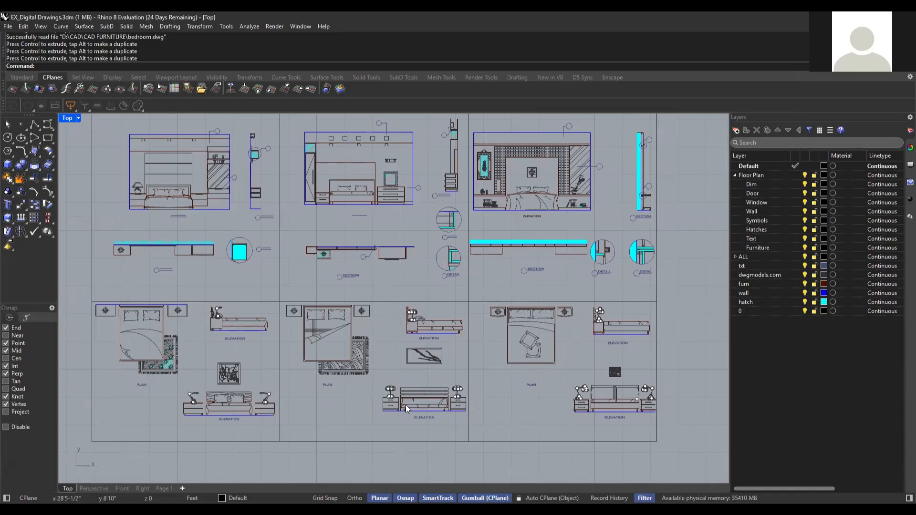
right_drag(412, 186, 400, 216)
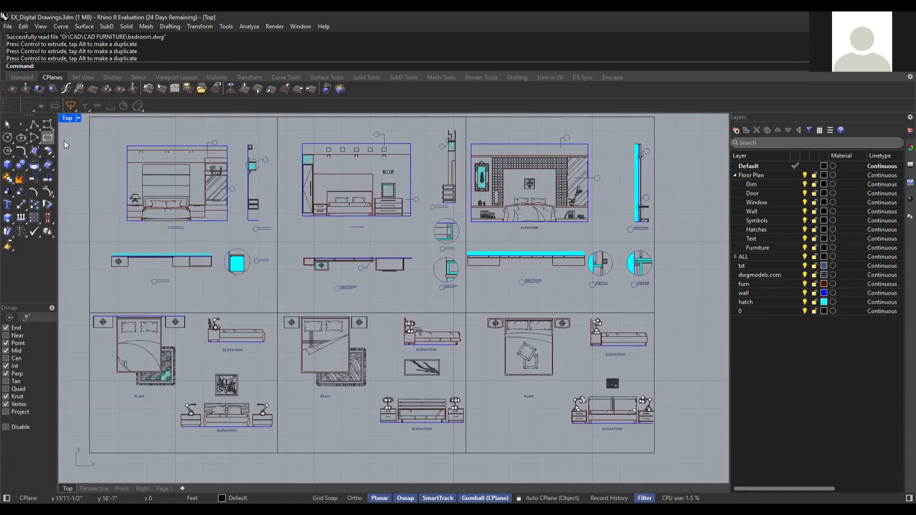
Set the Top viewport's display mode to Arctic.
click(79, 118)
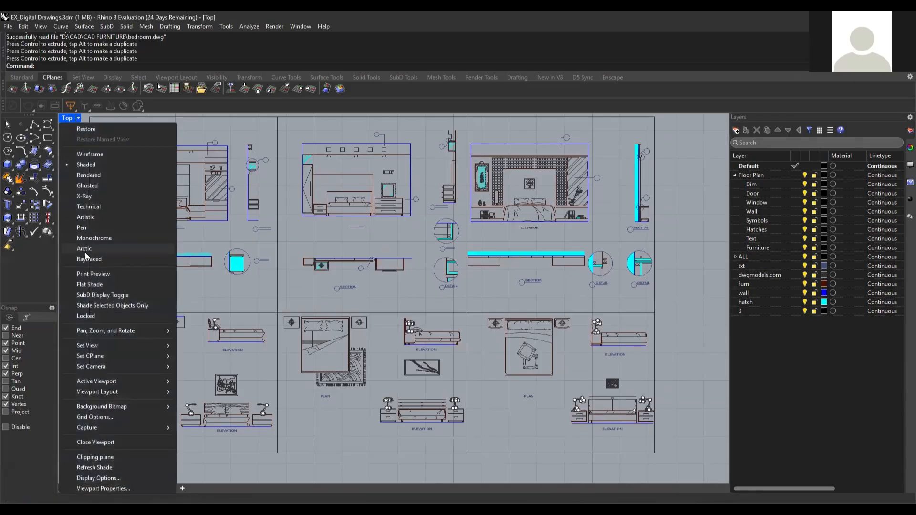
click(85, 249)
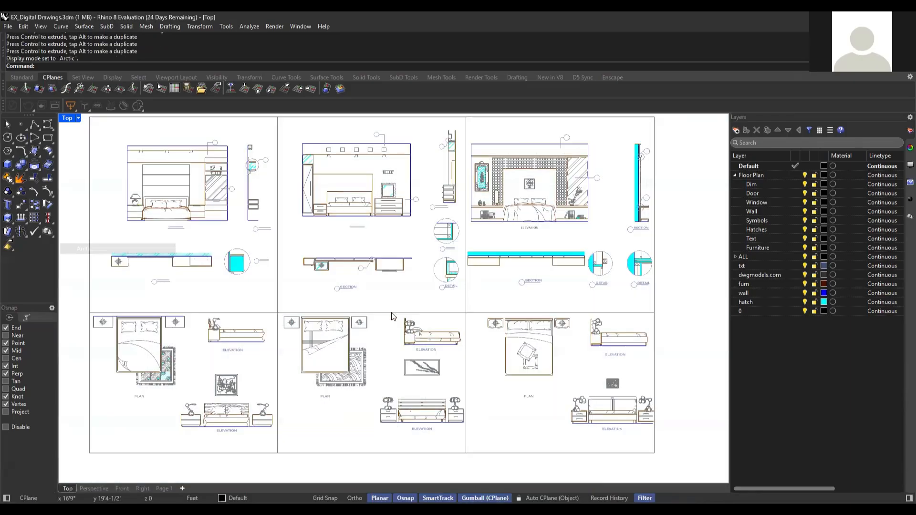
right_drag(705, 307, 702, 323)
right_drag(572, 365, 575, 358)
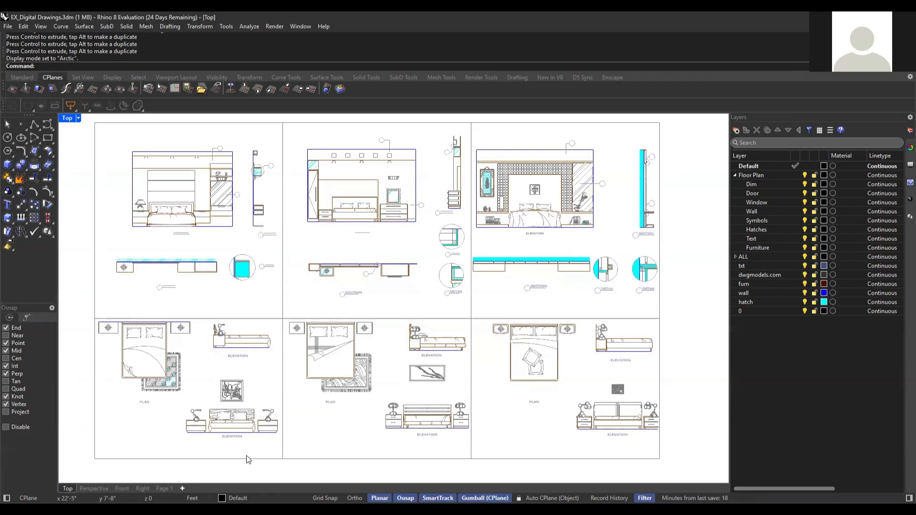
Inspect the bed plans and matching bed elevations in the lower row of the imported sheet.
right_drag(158, 430, 194, 433)
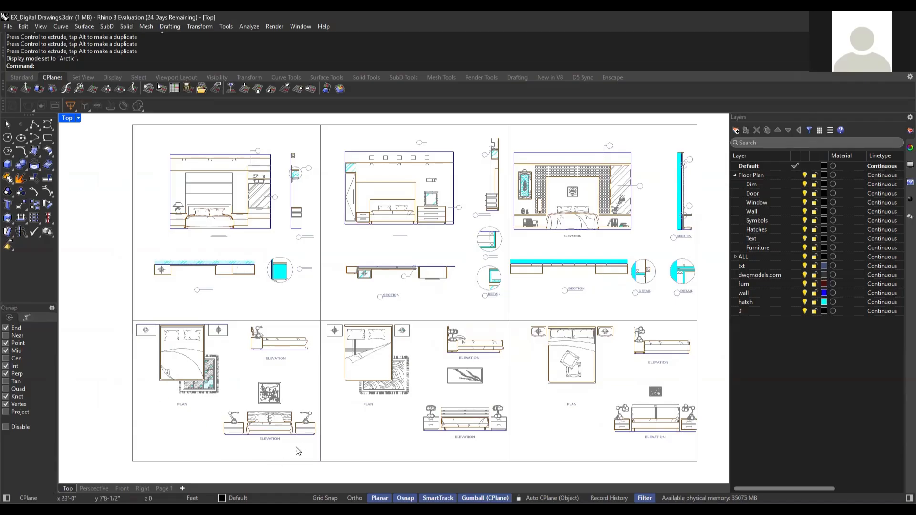
right_drag(294, 446, 293, 439)
scroll(180, 411, up, 4)
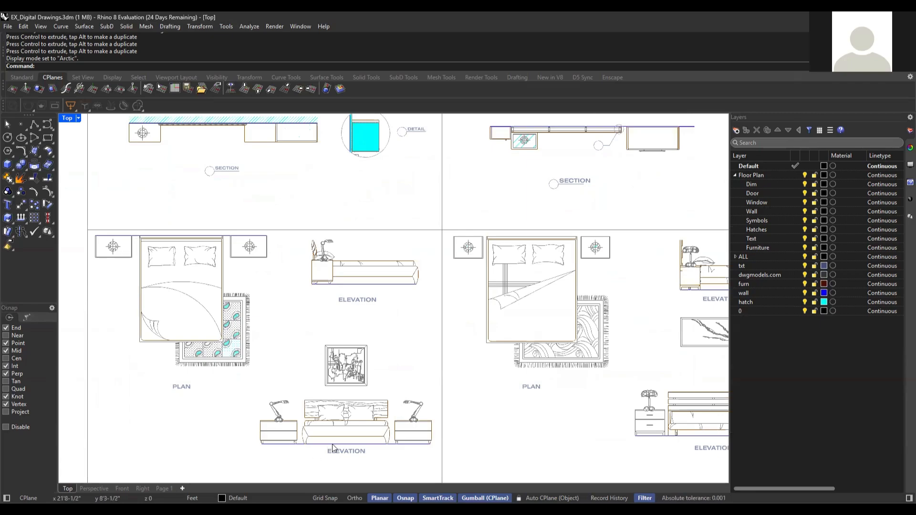
scroll(378, 366, down, 3)
scroll(286, 343, down, 5)
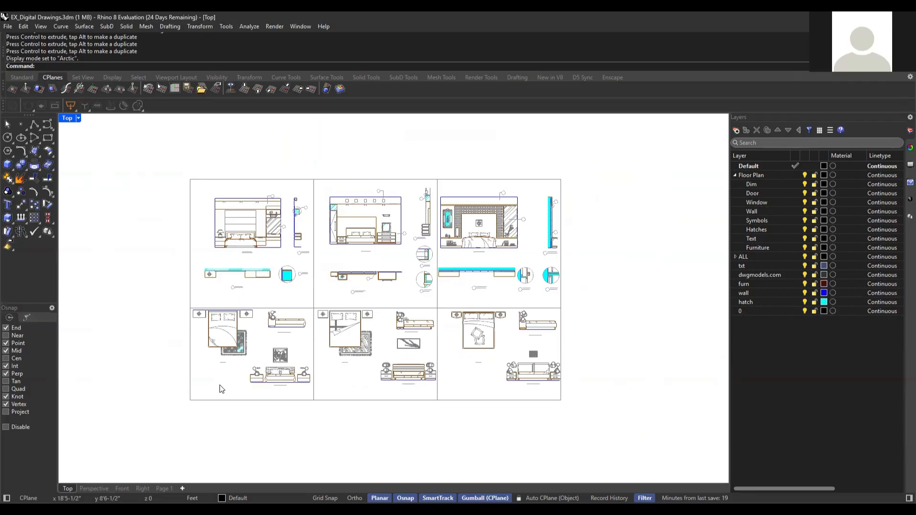
right_drag(222, 387, 238, 378)
scroll(247, 360, up, 4)
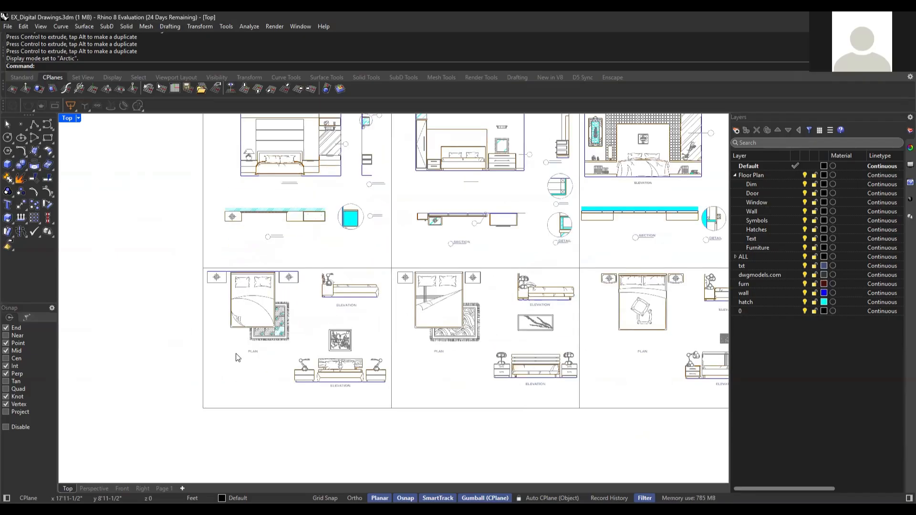
scroll(303, 401, down, 4)
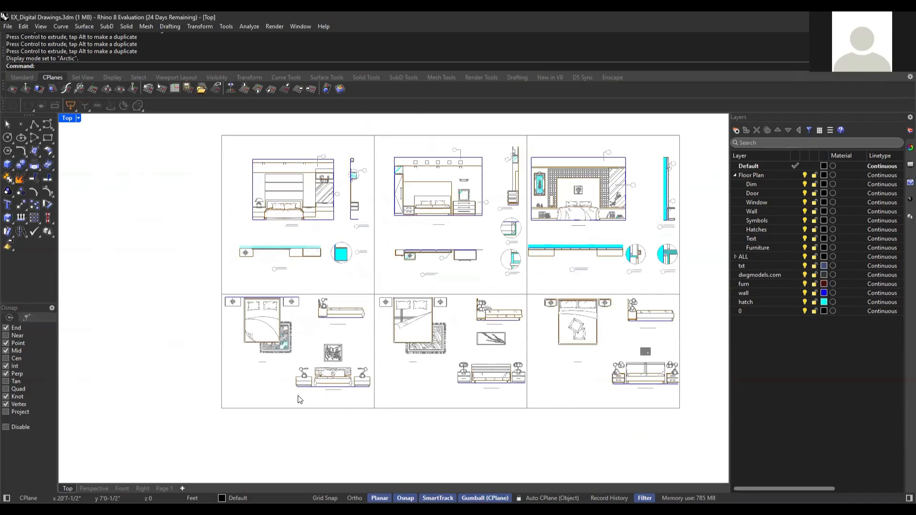
scroll(282, 306, up, 4)
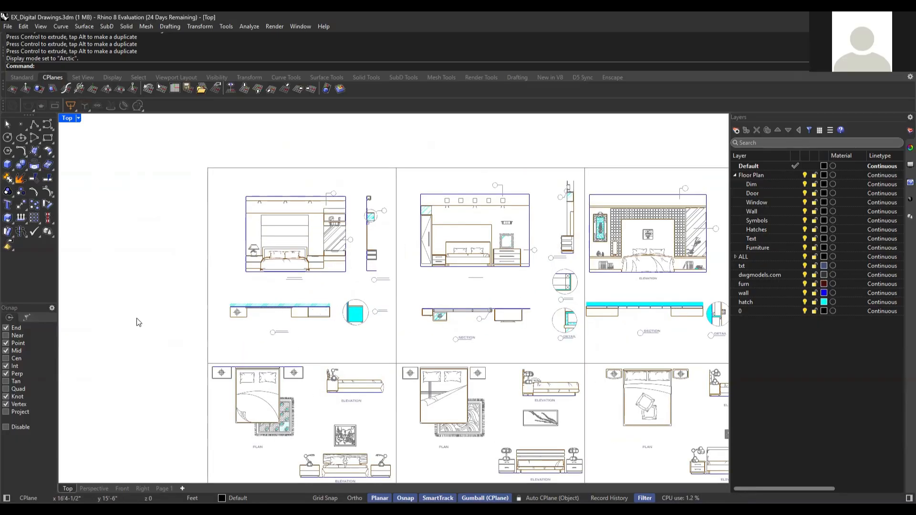
mouse_move(137, 262)
right_down()
mouse_move(147, 245)
mouse_move(137, 242)
right_up()
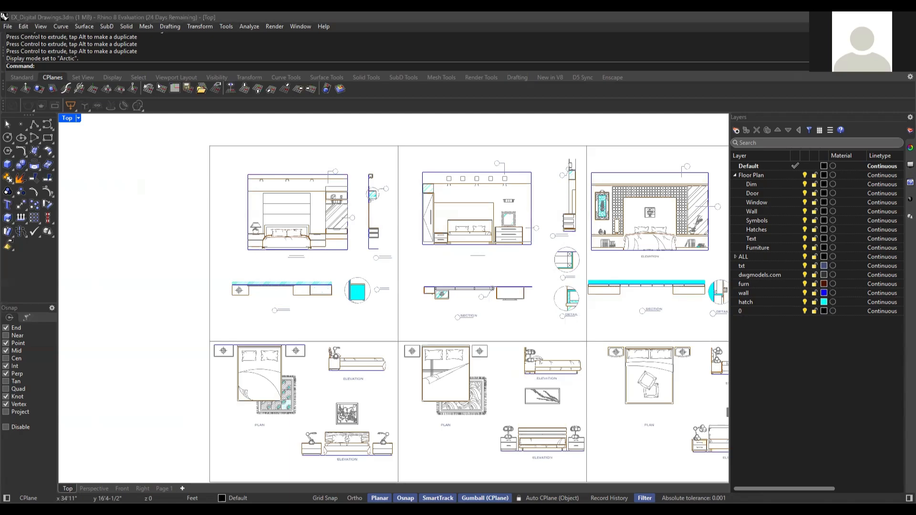
scroll(696, 352, up, 2)
right_drag(238, 337, 210, 363)
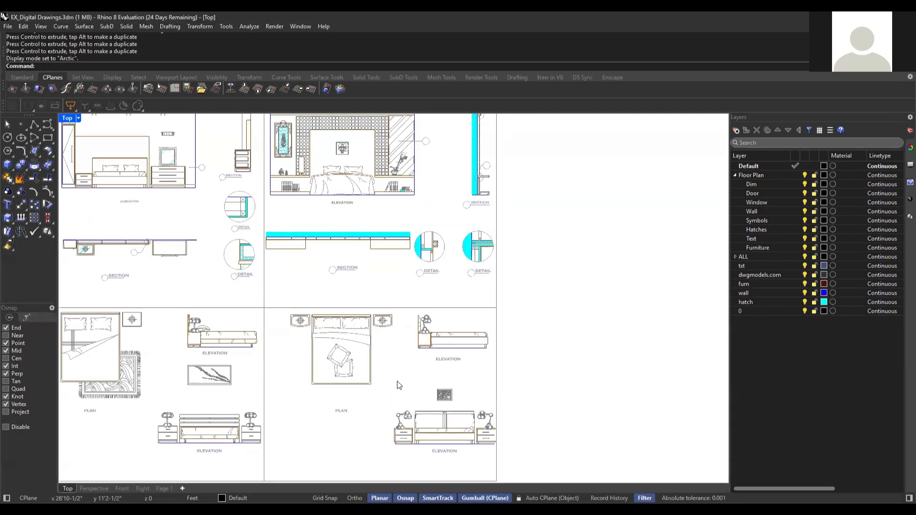
Inspect the bed plan with two nightstands and its matching elevations in the imported sheet's lower east cell.
scroll(397, 382, up, 4)
right_drag(387, 368, 379, 344)
scroll(398, 351, down, 2)
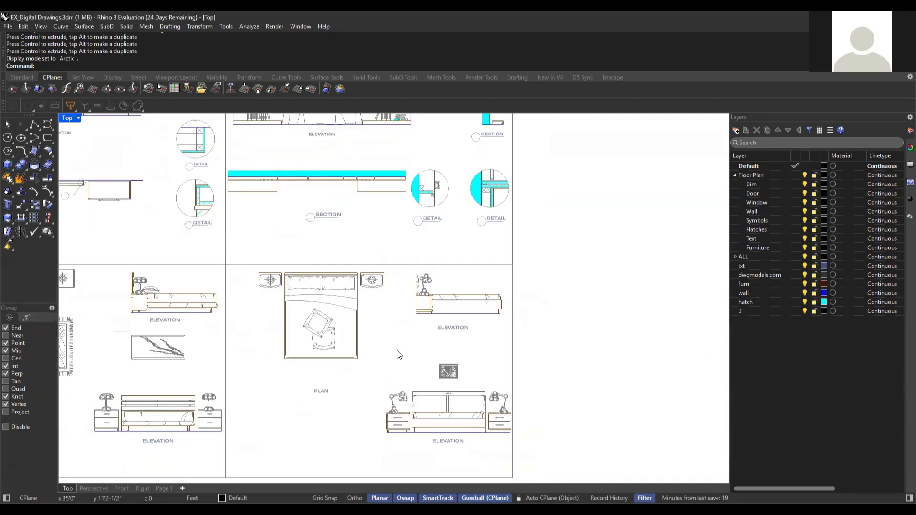
right_drag(394, 310, 414, 327)
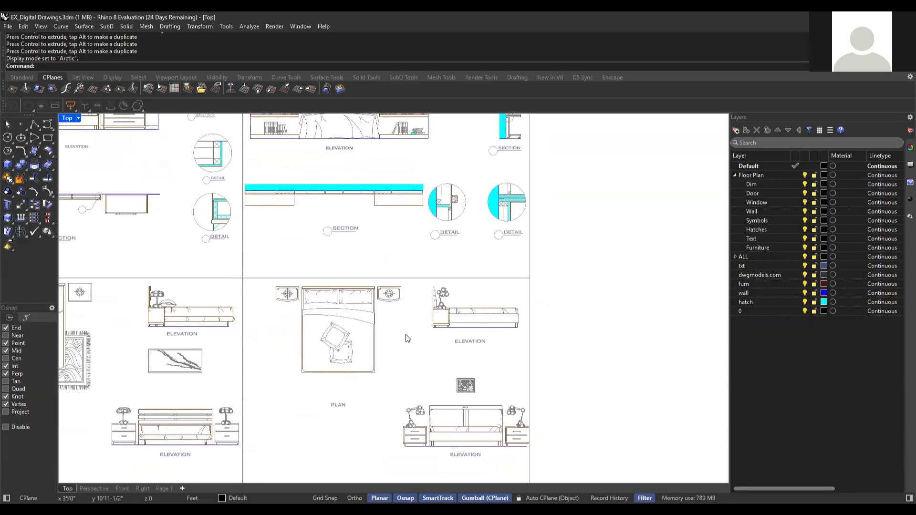
mouse_move(400, 345)
right_down()
mouse_move(415, 359)
mouse_move(432, 354)
right_up()
scroll(368, 350, up, 2)
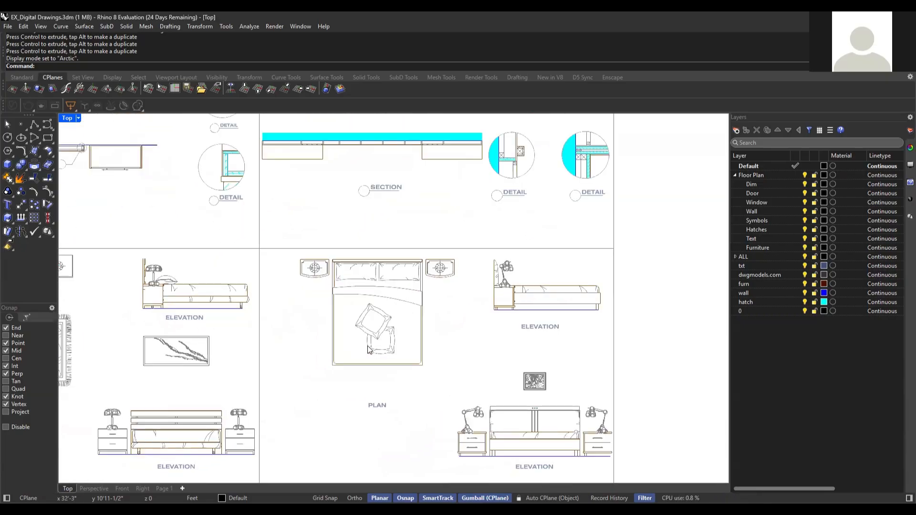
scroll(368, 350, up, 4)
right_drag(525, 371, 482, 376)
scroll(366, 358, down, 2)
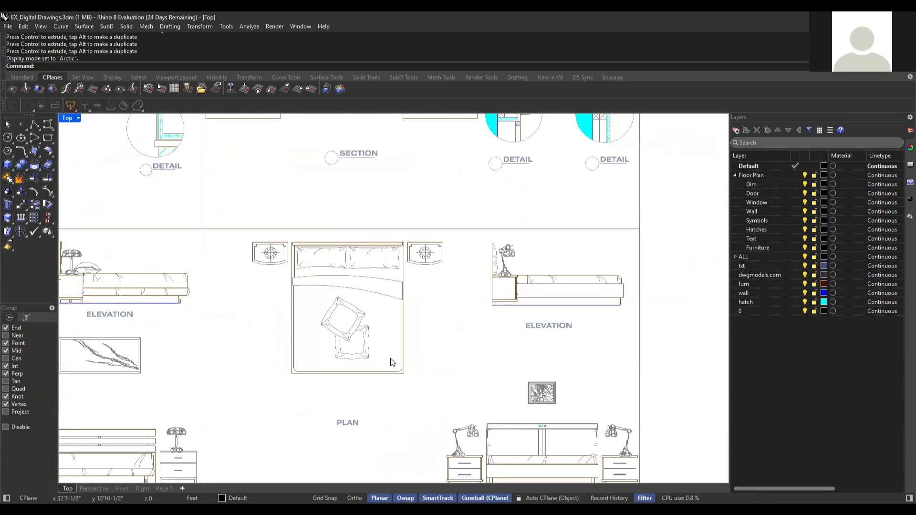
right_drag(422, 346, 400, 314)
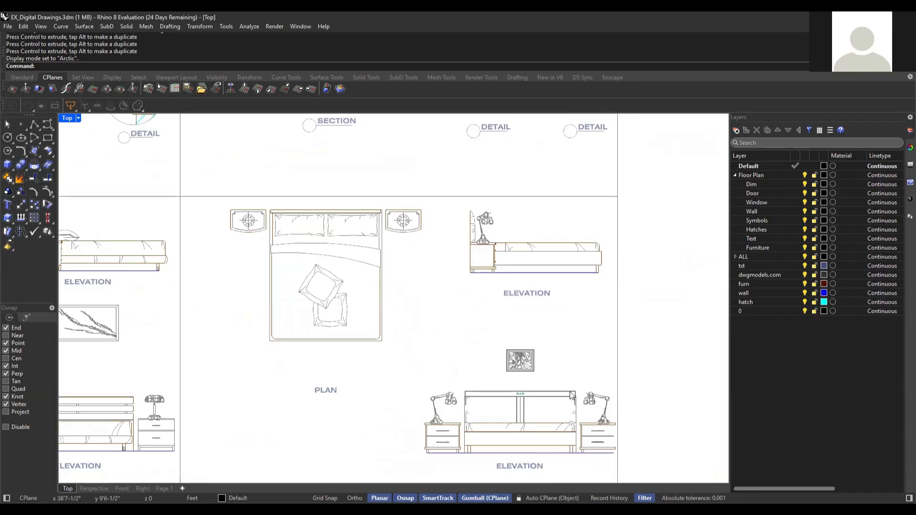
scroll(413, 383, down, 3)
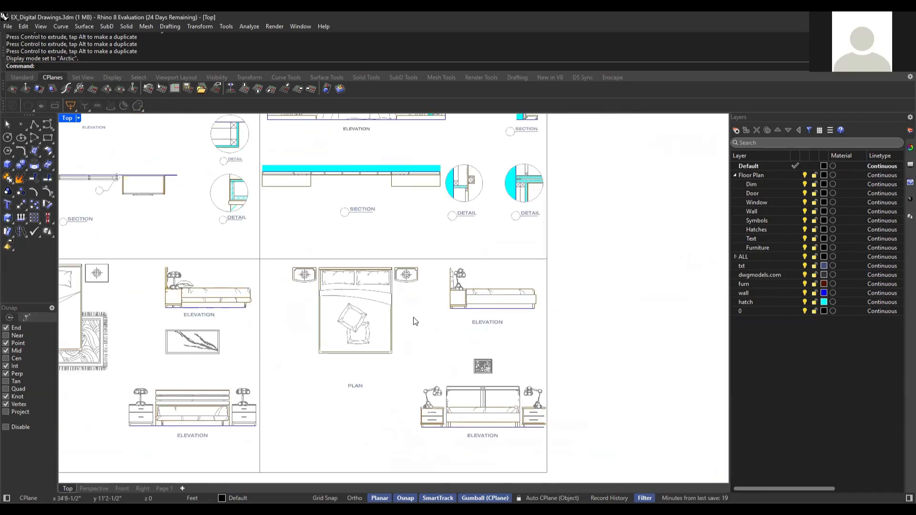
right_drag(413, 327, 429, 340)
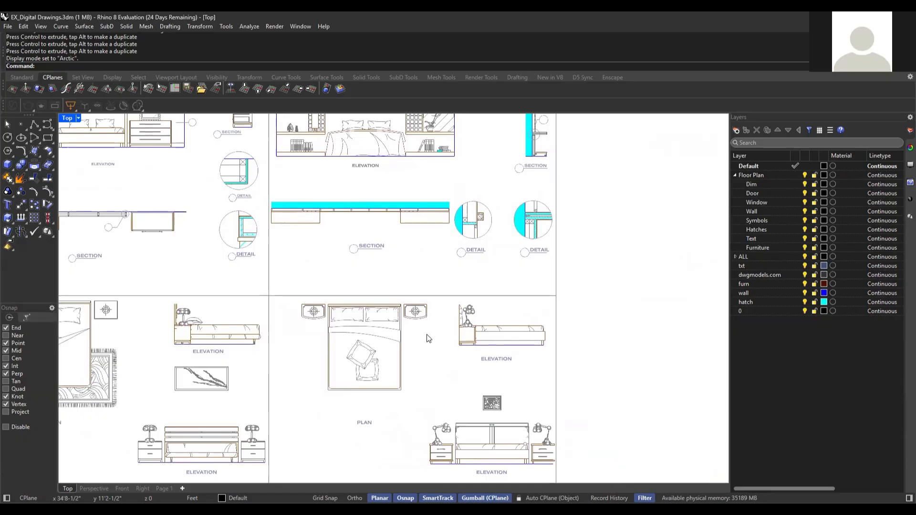
scroll(429, 342, down, 3)
right_drag(398, 290, 407, 304)
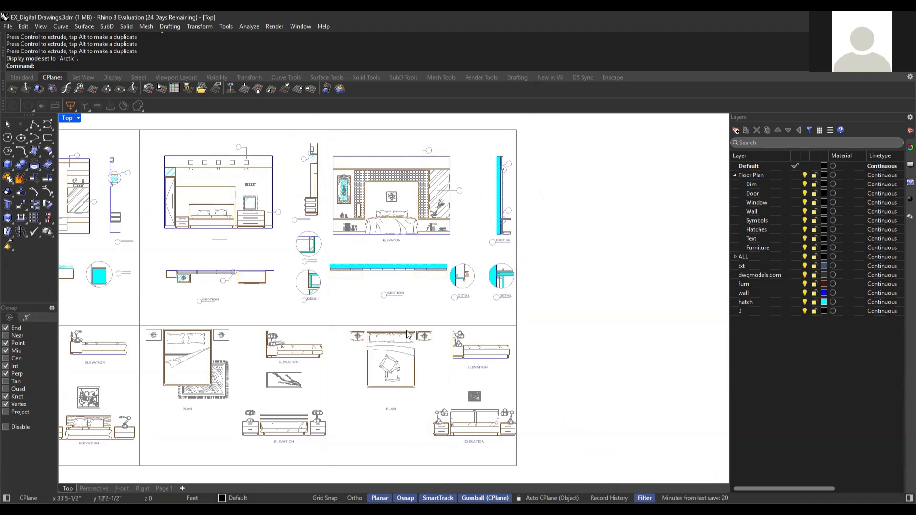
Compare the headboard wall elevation, section and details in the sheet's upper east cell with the bed plan beneath them.
mouse_move(412, 333)
right_down()
mouse_move(472, 347)
mouse_move(482, 382)
mouse_move(502, 402)
right_up()
scroll(517, 308, up, 6)
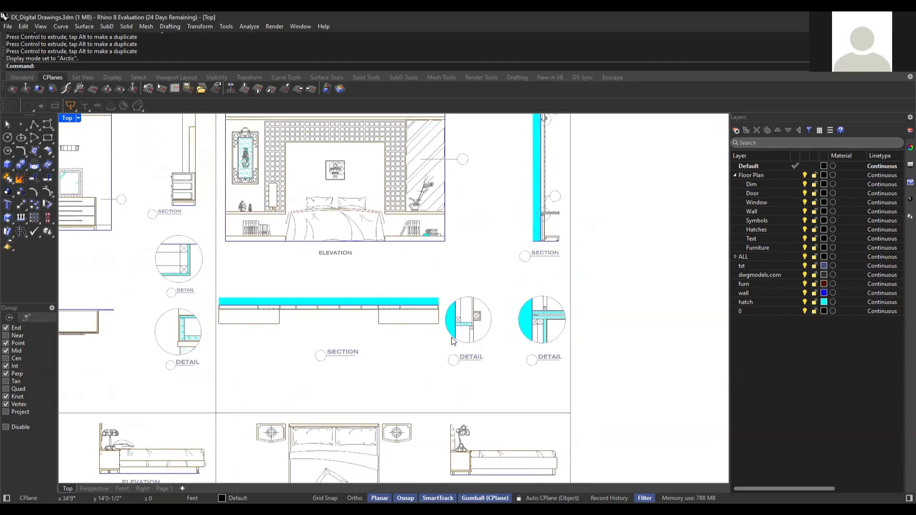
scroll(418, 335, down, 4)
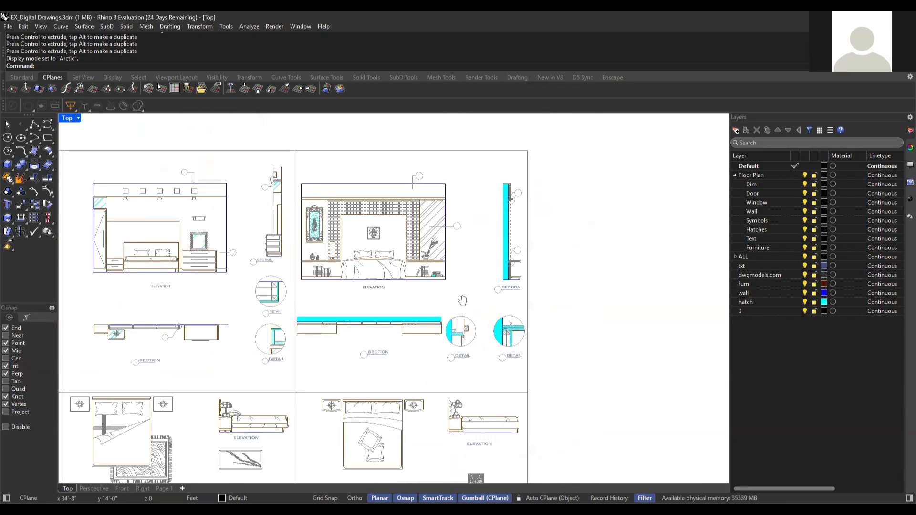
mouse_move(368, 293)
right_down()
mouse_move(371, 321)
mouse_move(420, 314)
mouse_move(420, 306)
right_up()
scroll(371, 318, up, 4)
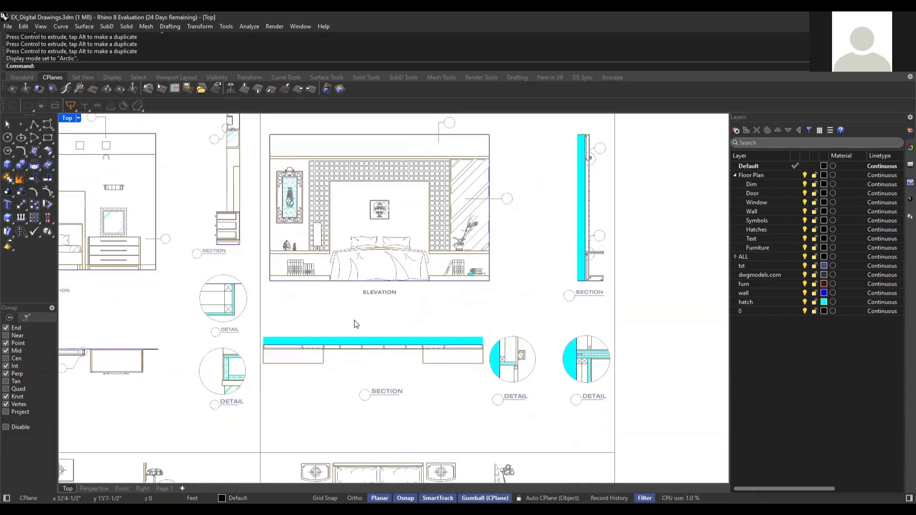
right_drag(431, 403, 430, 354)
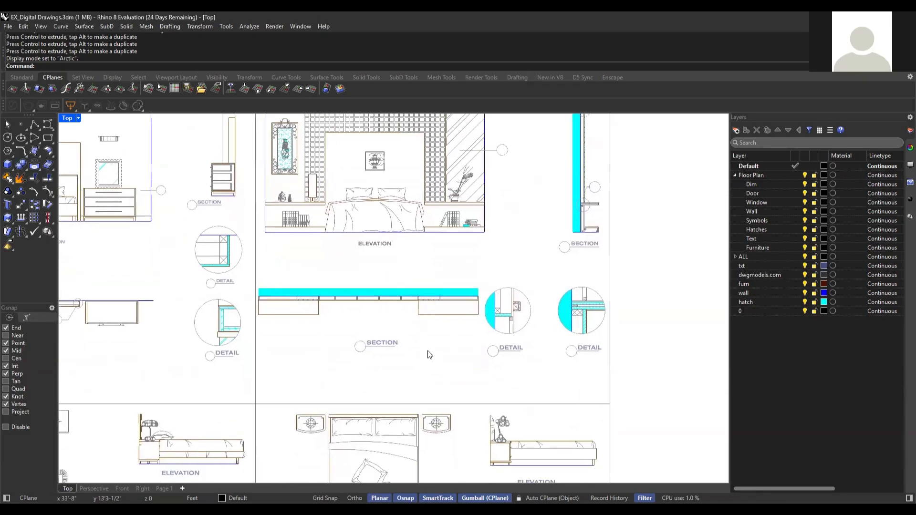
scroll(440, 387, down, 4)
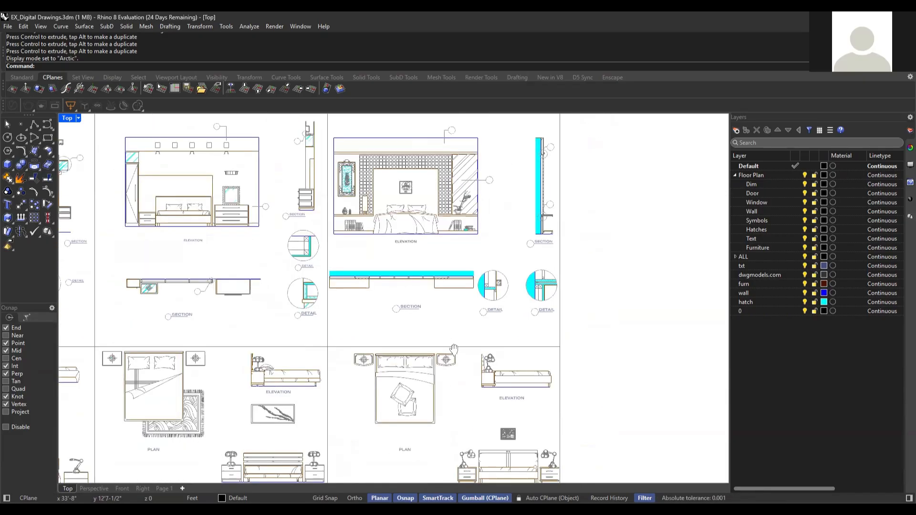
right_drag(451, 420, 460, 378)
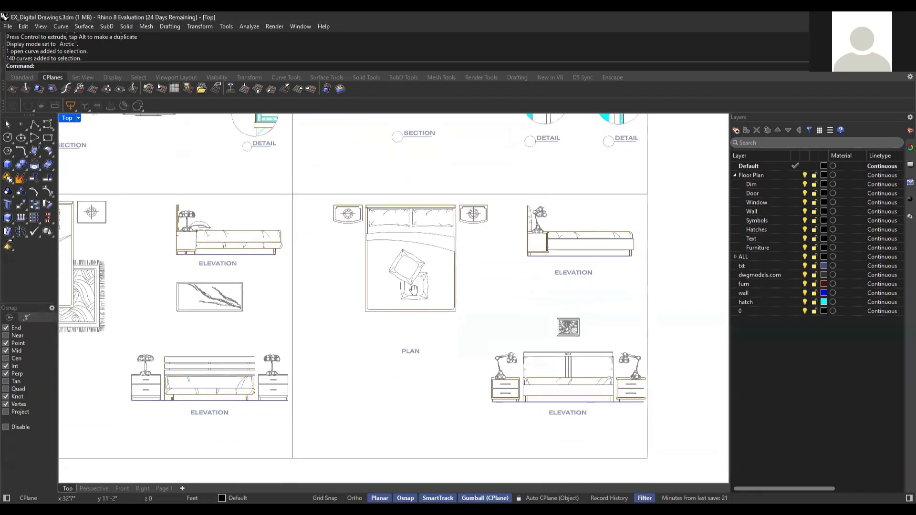
Copy the lower east cell's bed plan with both nightstands straight west into the empty space beside the floor plan, and deselect it.
scroll(487, 351, up, 2)
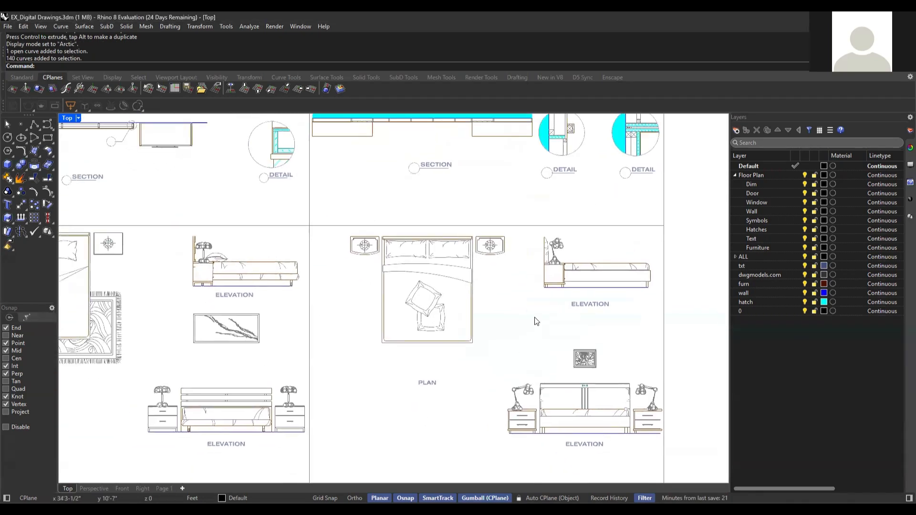
drag(520, 359, 340, 253)
scroll(524, 296, down, 6)
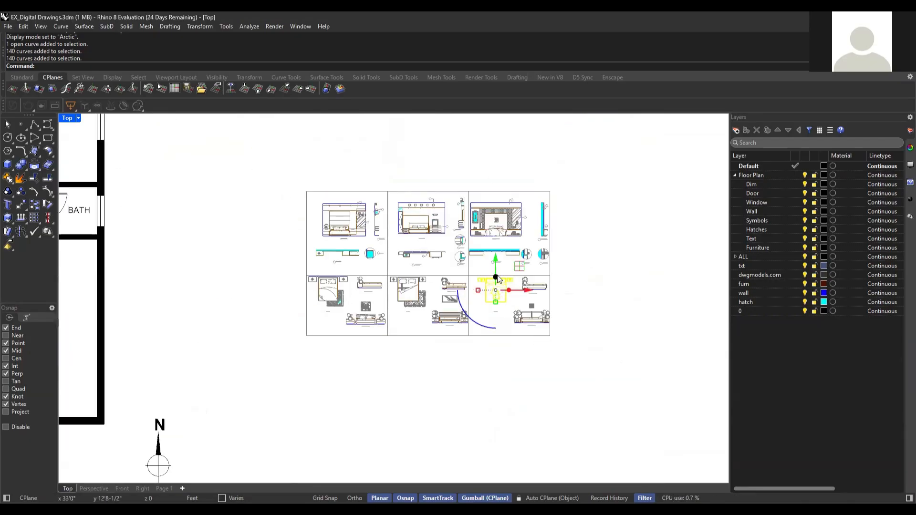
drag(527, 292, 239, 293)
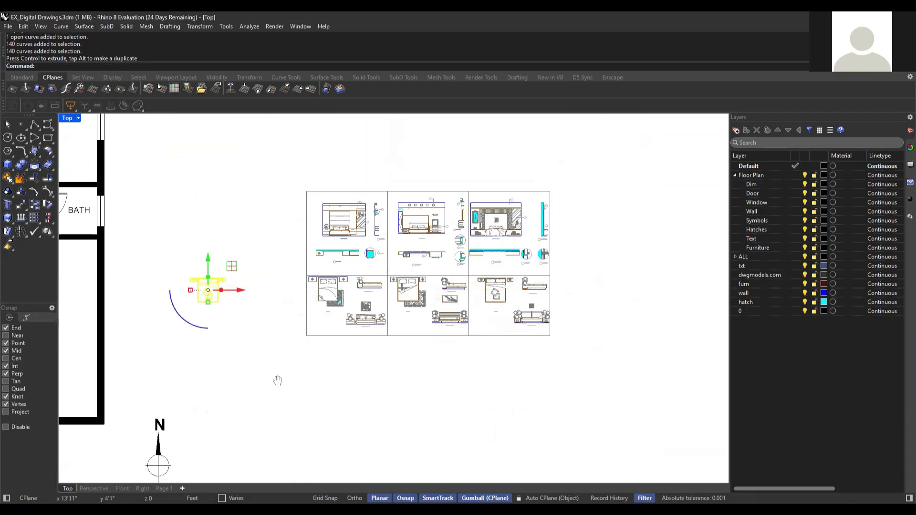
right_drag(276, 380, 379, 381)
key(Escape)
Delete all bedroom drawings in the imported sheet's west and middle columns.
right_drag(576, 376, 475, 372)
scroll(404, 277, up, 6)
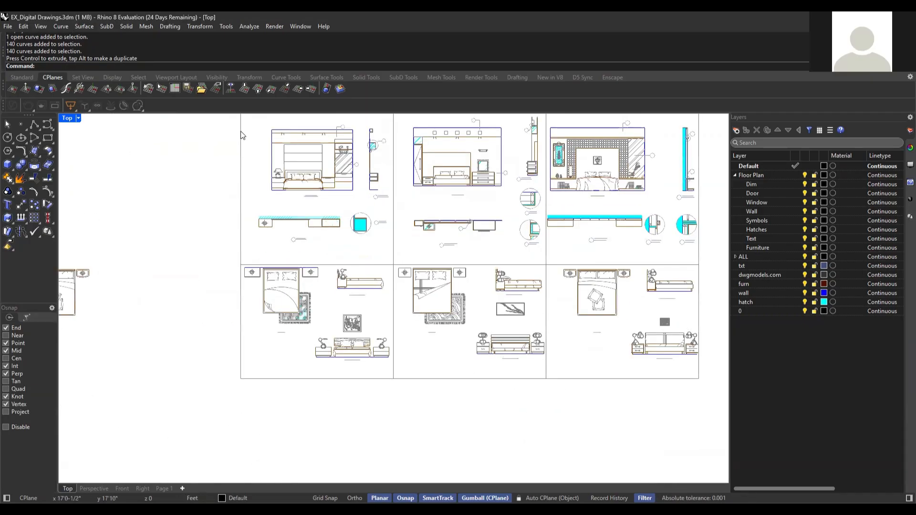
right_drag(237, 237, 219, 275)
scroll(208, 242, down, 2)
scroll(206, 250, up, 2)
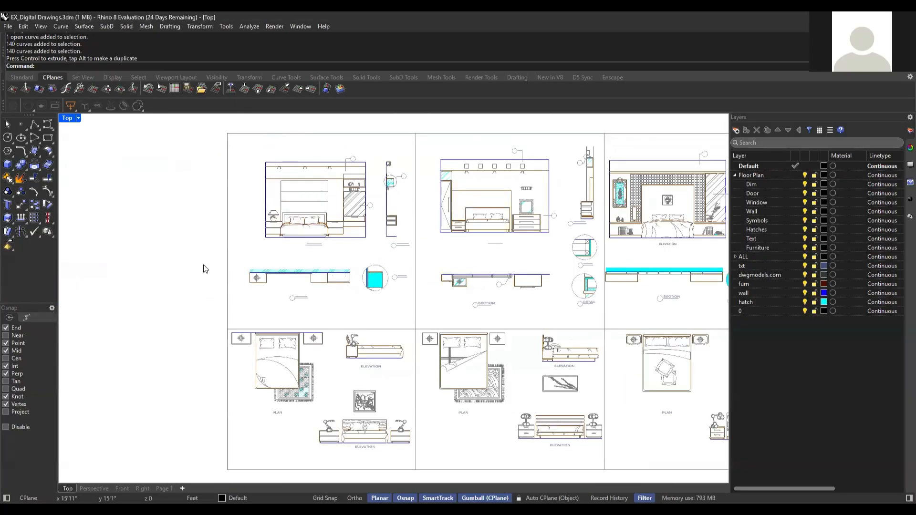
scroll(206, 268, down, 2)
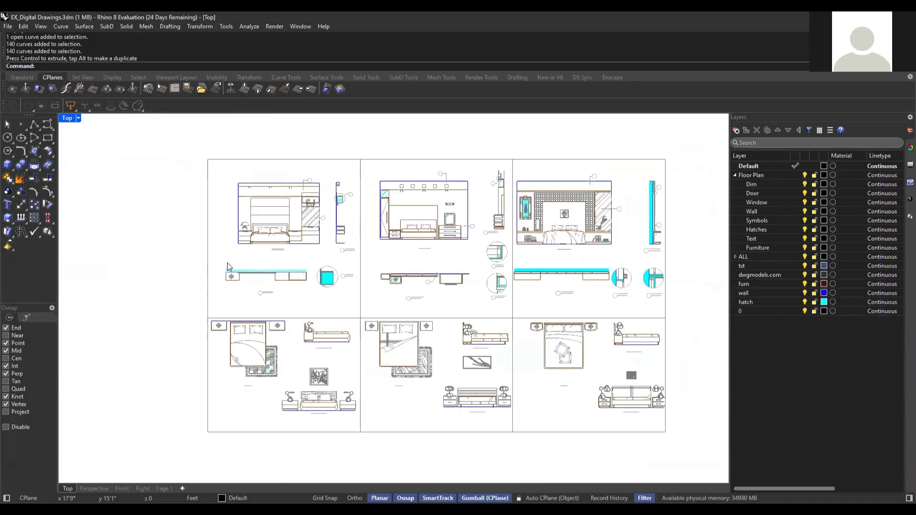
drag(179, 134, 514, 458)
key(Delete)
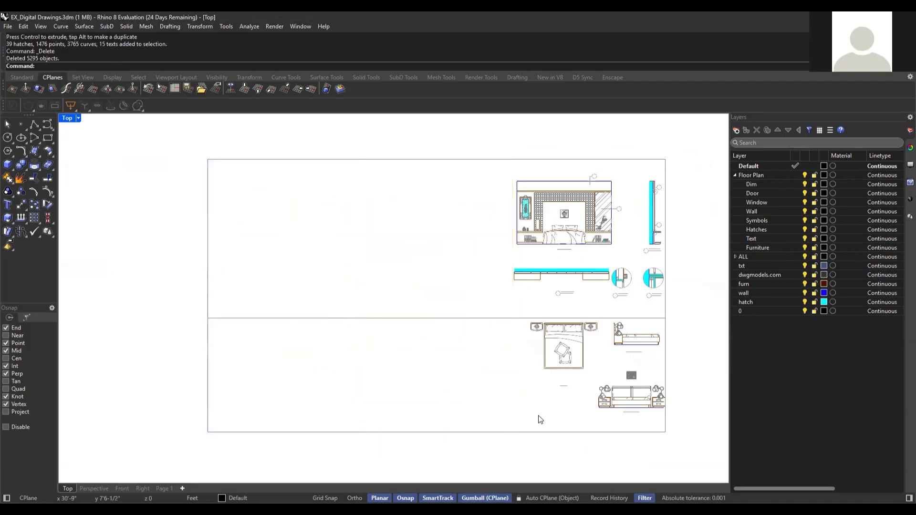
Delete the sheet's remaining outer border and horizontal divider line.
scroll(443, 243, down, 4)
drag(404, 259, 258, 423)
key(Delete)
right_drag(379, 391, 353, 371)
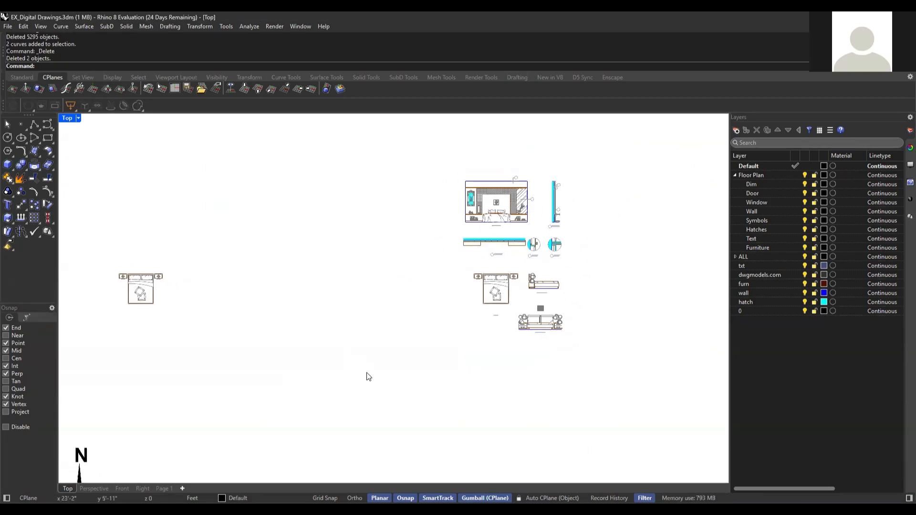
Draw a rectangle enclosing the remaining bedroom elevations, sections, details and bed plan as a new frame.
right_drag(286, 377, 353, 384)
drag(678, 152, 455, 426)
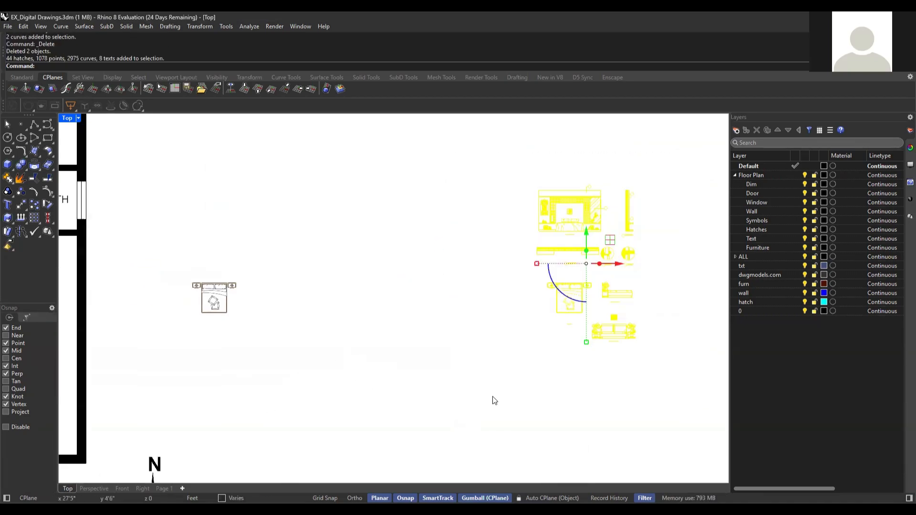
key(Escape)
text(rectangle)
key(Return)
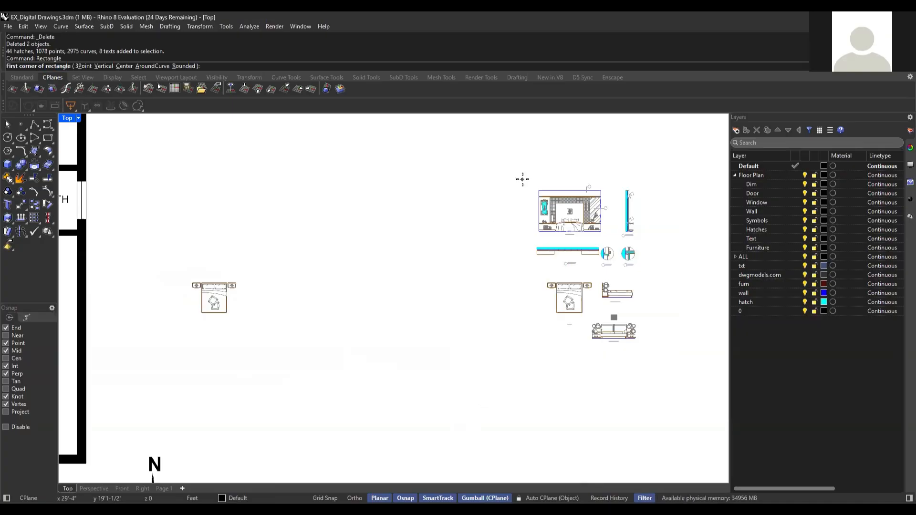
click(525, 174)
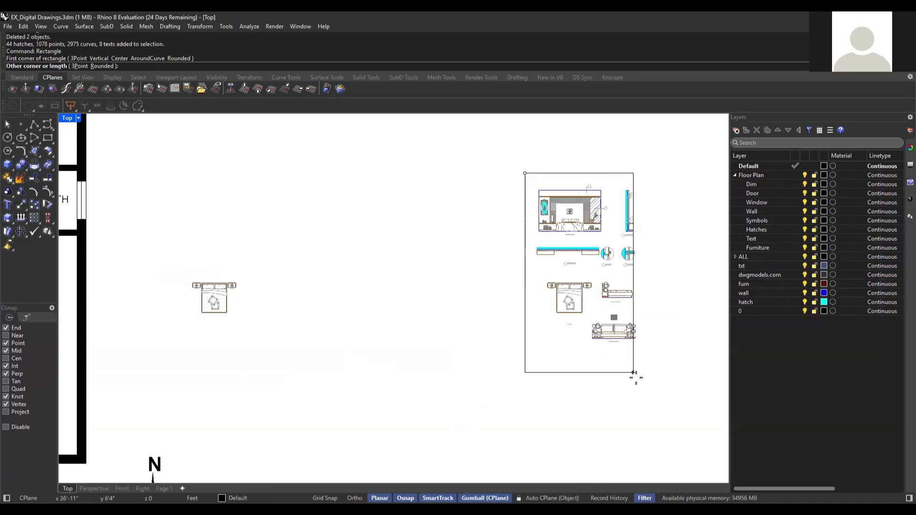
click(651, 356)
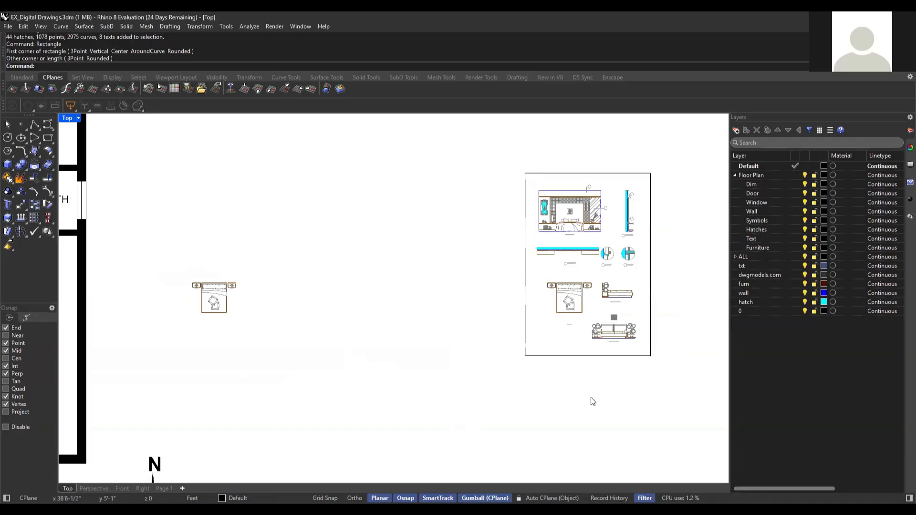
right_drag(502, 402, 456, 402)
right_drag(154, 335, 263, 348)
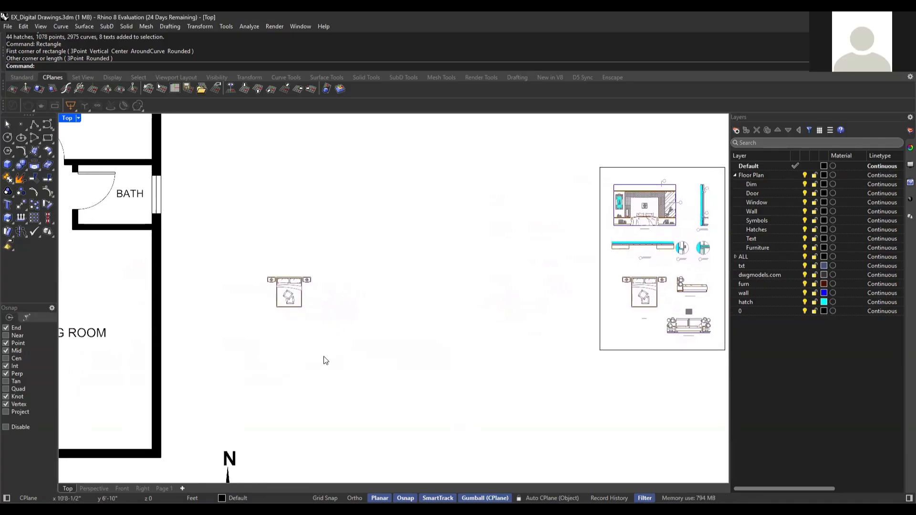
right_drag(315, 362, 337, 362)
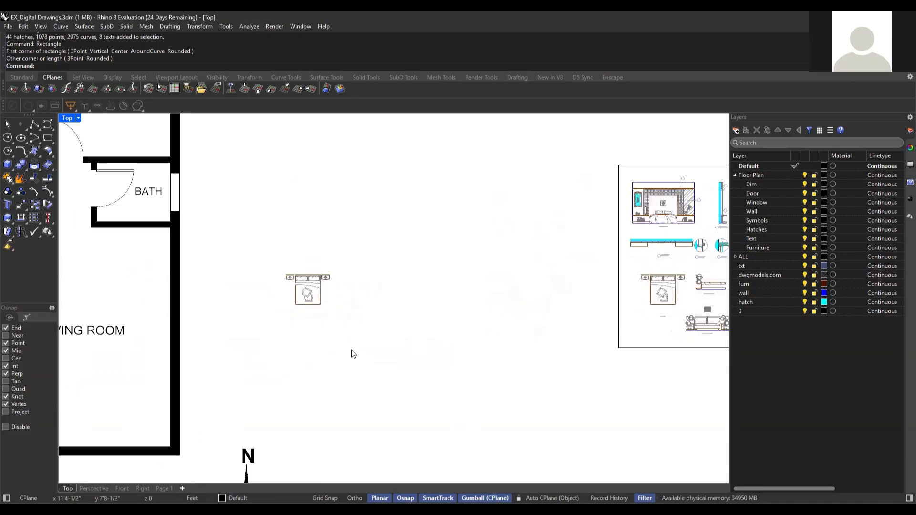
right_drag(529, 368, 506, 366)
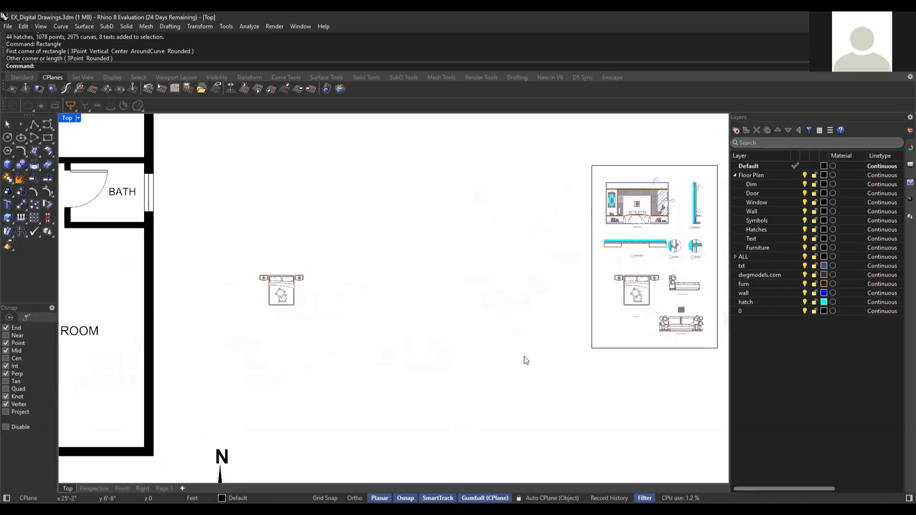
right_drag(292, 397, 322, 396)
right_drag(622, 372, 533, 375)
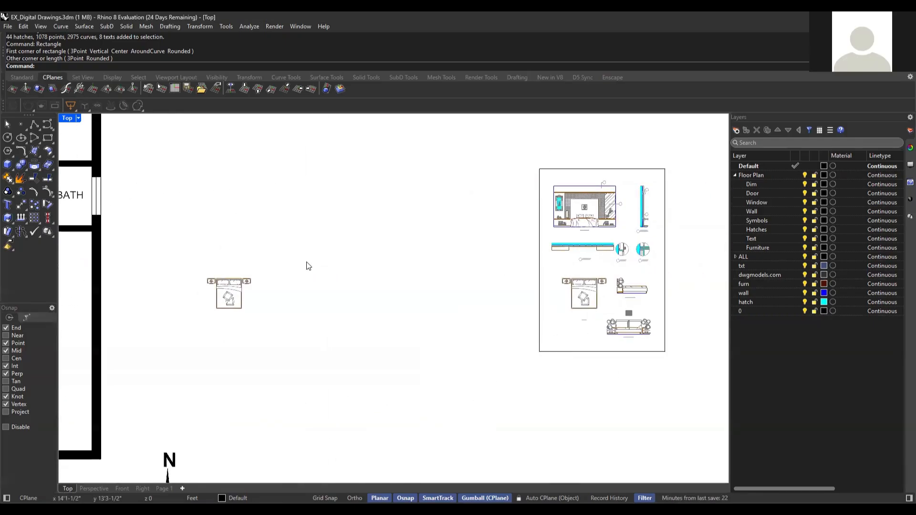
mouse_move(296, 341)
right_down()
mouse_move(306, 339)
mouse_move(295, 336)
right_up()
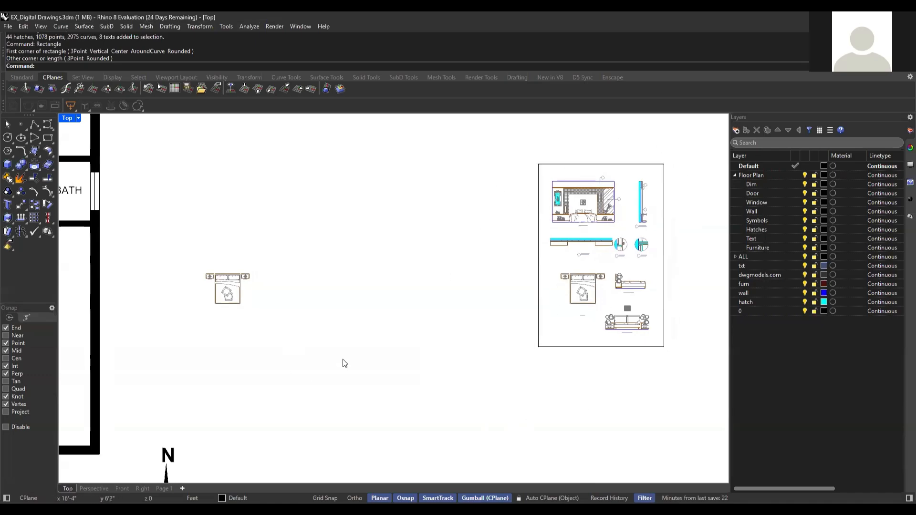
Delete the round lamp symbol from the east nightstand of the copied bed plan.
right_drag(266, 363, 342, 342)
scroll(299, 288, up, 4)
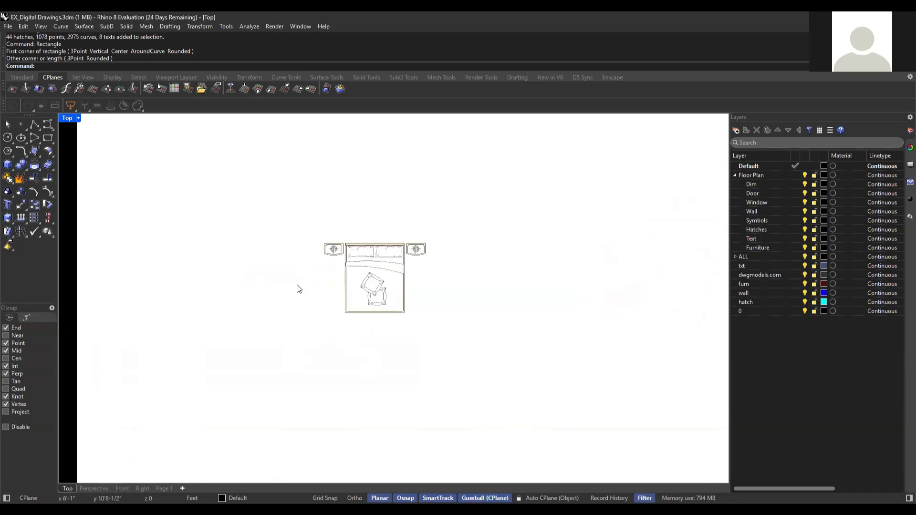
scroll(315, 291, up, 2)
right_drag(335, 292, 302, 297)
scroll(287, 317, up, 3)
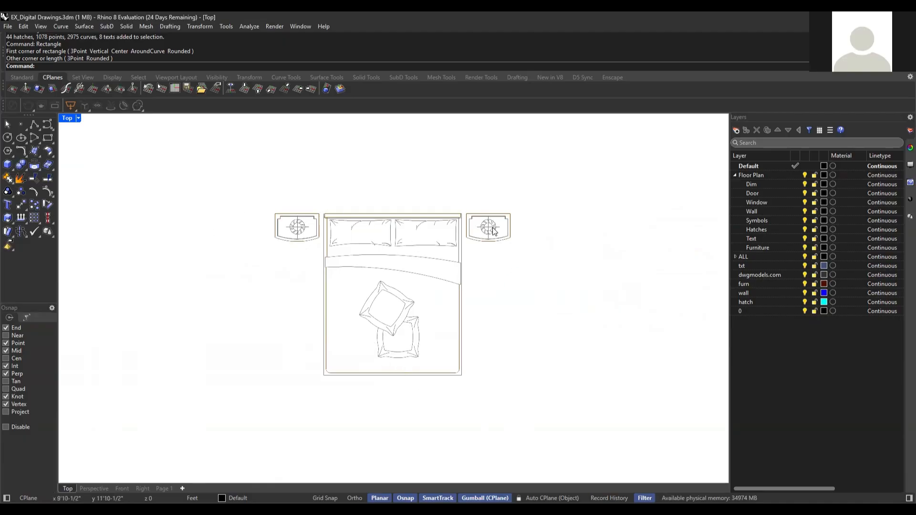
scroll(494, 232, up, 6)
drag(477, 246, 351, 325)
key(Delete)
Delete the lamp symbol and inner border lines from the copied bed's west nightstand, keeping its outer outline.
scroll(472, 305, down, 8)
right_drag(271, 333, 525, 291)
scroll(153, 262, up, 8)
right_drag(153, 260, 342, 296)
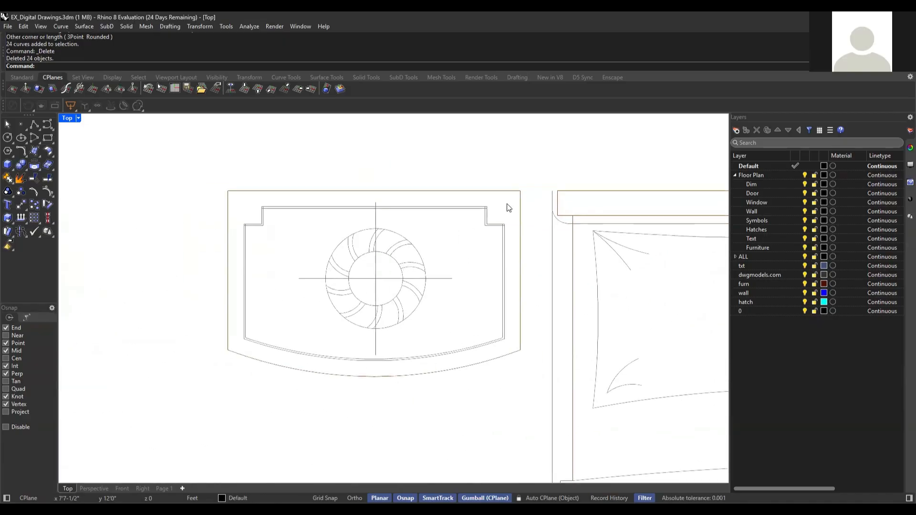
mouse_move(511, 201)
mouse_down()
mouse_move(250, 321)
mouse_move(237, 347)
mouse_up()
key(Delete)
scroll(272, 327, down, 6)
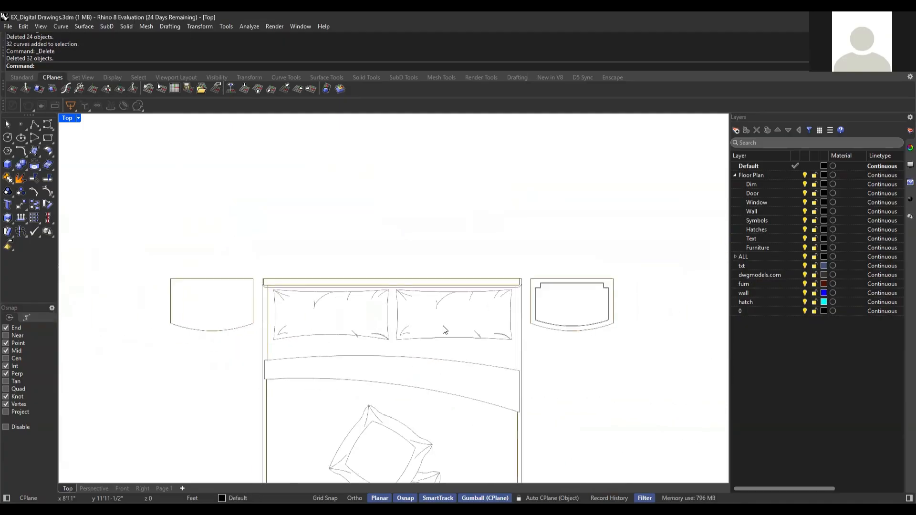
Delete the inner border lines from the copied bed's east nightstand, keeping its outer outline.
scroll(511, 317, up, 5)
drag(527, 219, 259, 371)
key(Delete)
Delete the decorative throw cushions and their leftover curves from the middle of the copied bed.
scroll(462, 362, down, 5)
right_drag(436, 306, 497, 127)
scroll(446, 284, down, 2)
right_drag(456, 274, 459, 245)
scroll(389, 265, up, 4)
drag(396, 234, 223, 415)
key(Delete)
scroll(374, 301, down, 2)
scroll(381, 298, up, 2)
drag(381, 298, 295, 258)
key(Delete)
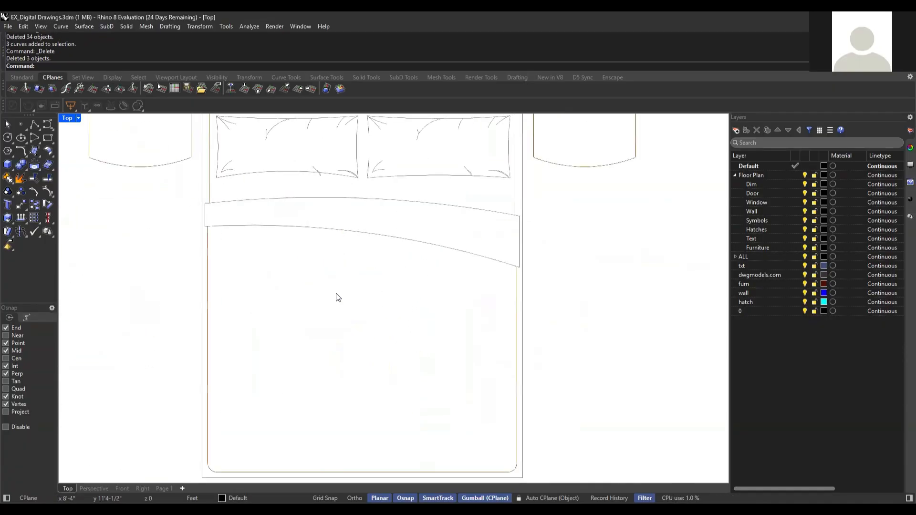
Delete both pillows with their crease lines from the head of the copied bed.
scroll(336, 297, down, 2)
scroll(338, 317, up, 3)
right_drag(431, 265, 339, 262)
scroll(468, 338, down, 5)
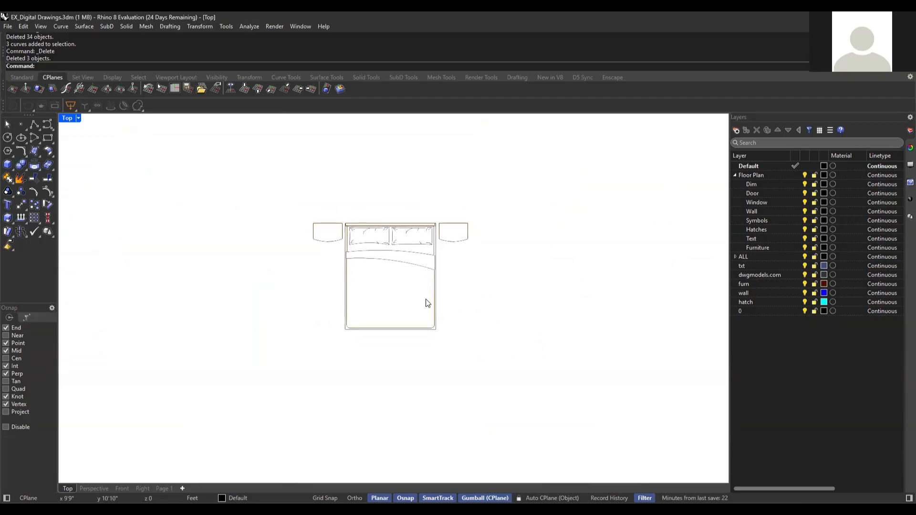
scroll(403, 236, up, 5)
right_drag(509, 286, 530, 320)
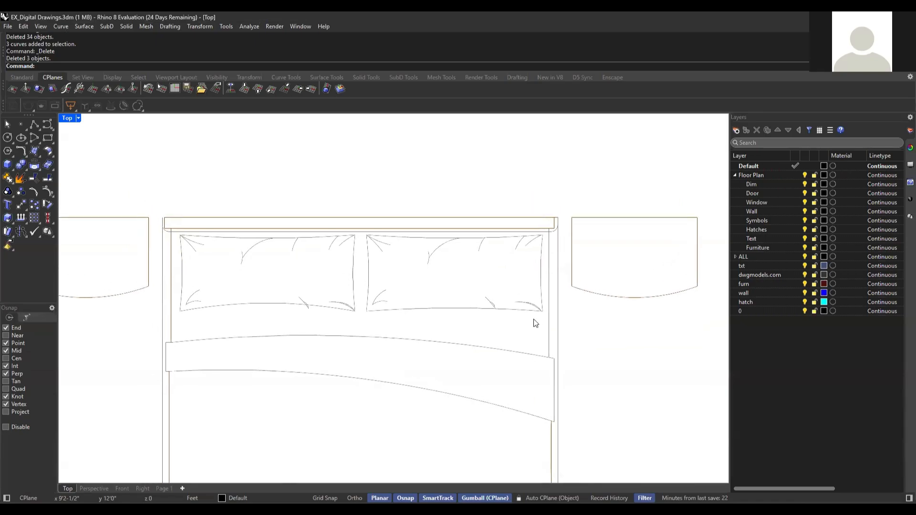
drag(543, 320, 173, 236)
key(Delete)
scroll(429, 338, down, 5)
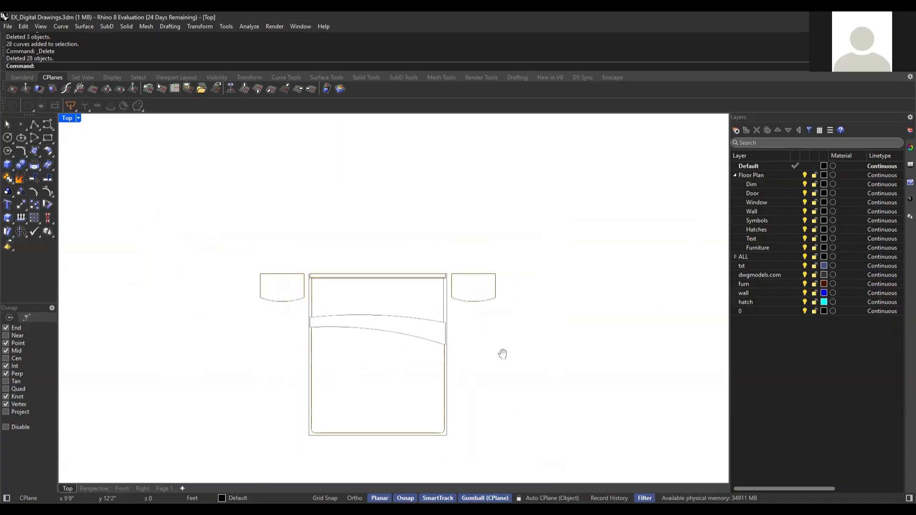
Draw a line from the headboard rectangle's northwest corner to the upper end of the bed frame's outer west line, closing the gap.
right_drag(502, 354, 504, 343)
scroll(390, 282, up, 8)
scroll(194, 248, up, 6)
scroll(300, 270, down, 6)
right_drag(400, 296, 340, 296)
scroll(136, 262, up, 1)
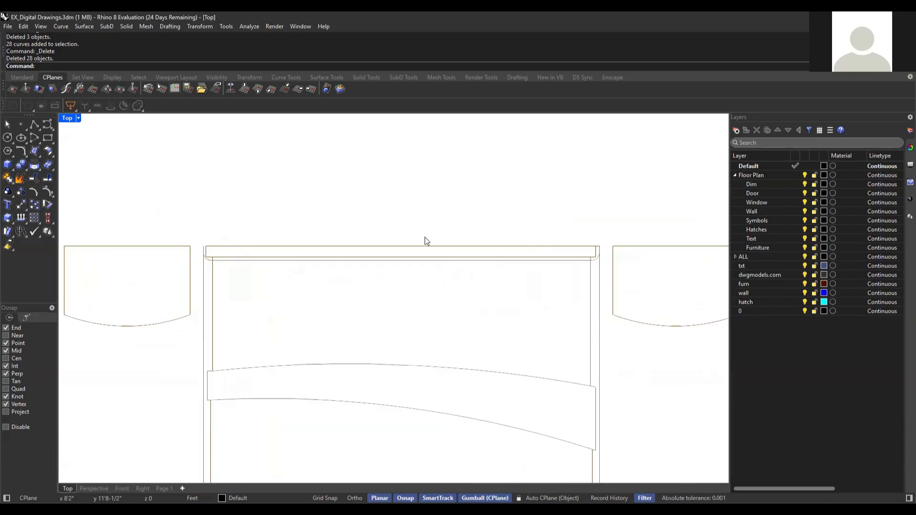
scroll(170, 337, down, 1)
scroll(460, 262, down, 2)
scroll(299, 291, up, 3)
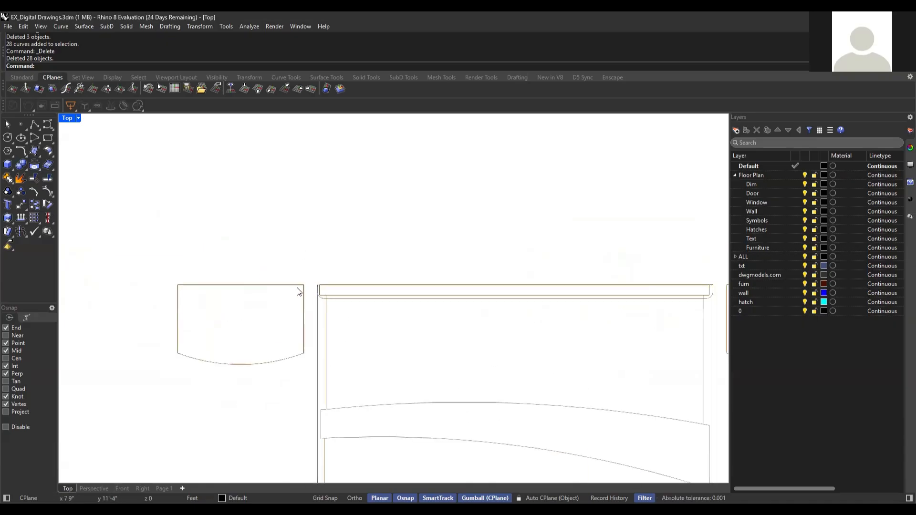
scroll(297, 292, up, 2)
scroll(371, 299, up, 8)
right_drag(337, 342, 235, 329)
scroll(235, 329, down, 8)
right_drag(497, 338, 470, 328)
scroll(151, 295, up, 8)
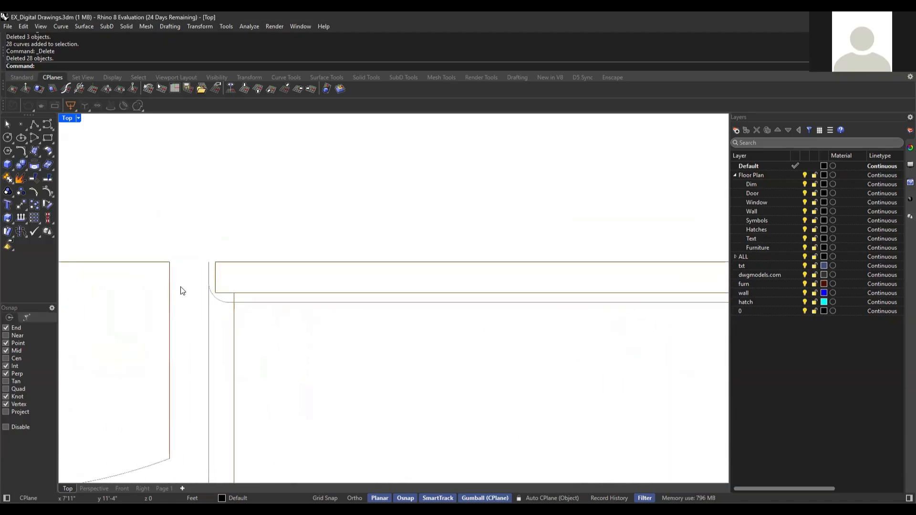
scroll(226, 259, up, 6)
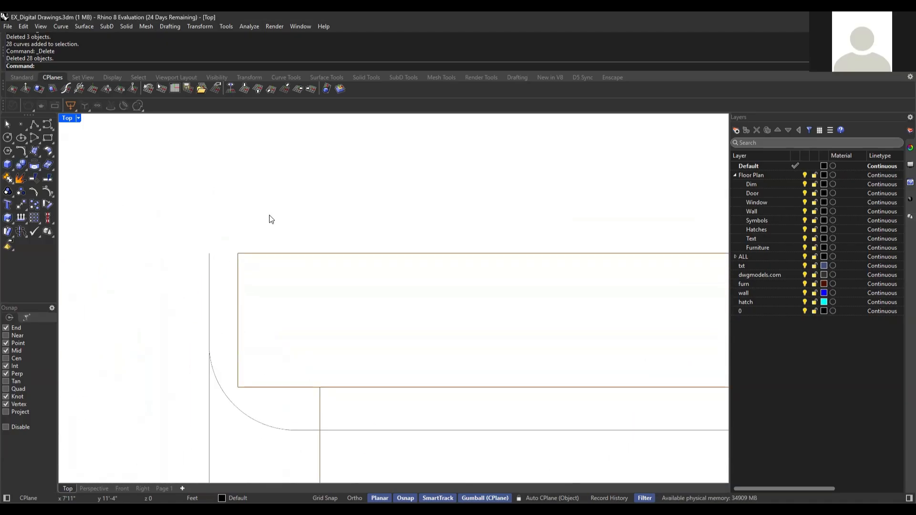
text(line)
key(Return)
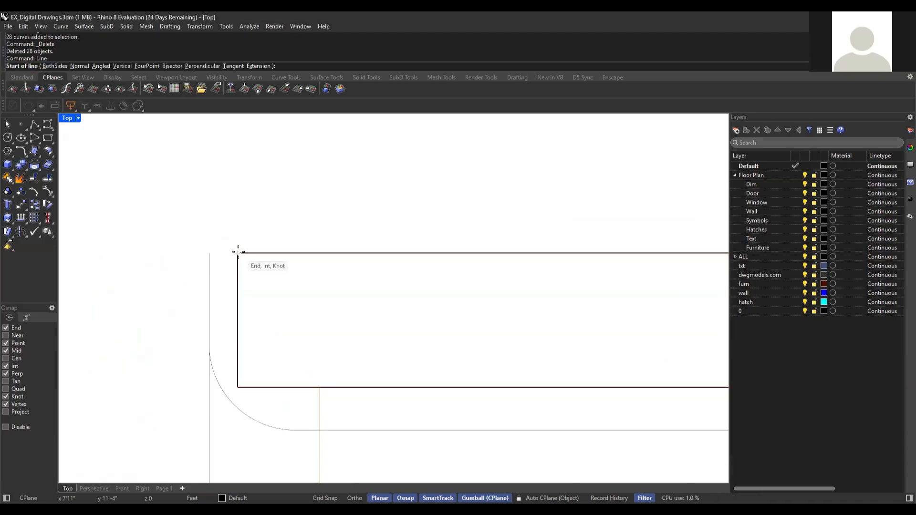
click(238, 254)
click(209, 254)
scroll(294, 297, down, 10)
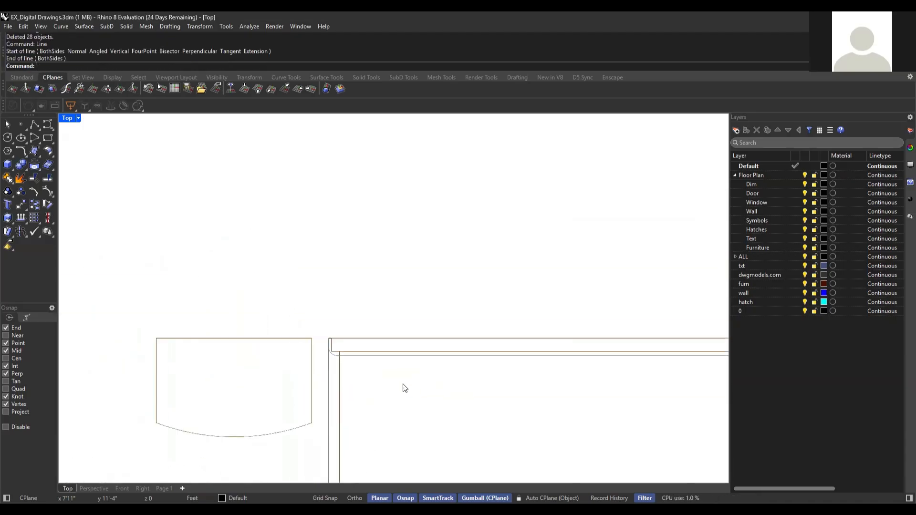
scroll(401, 332, down, 2)
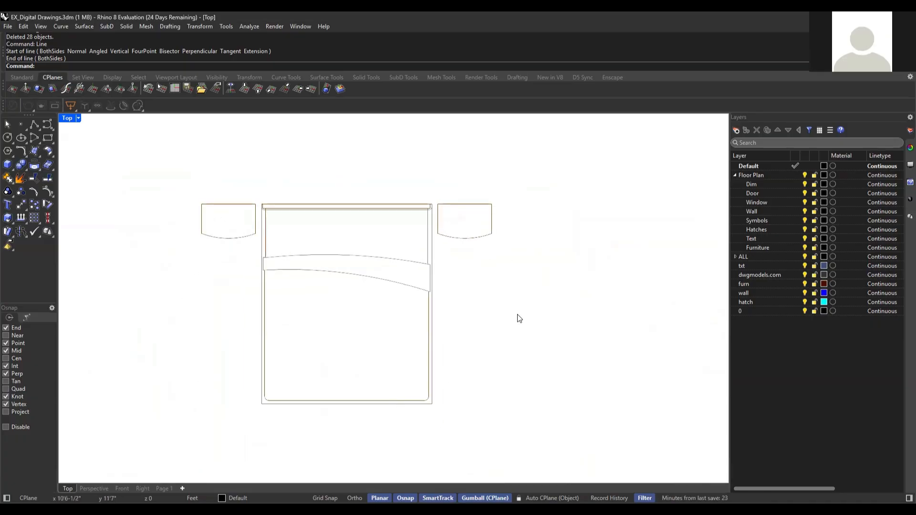
Check the simplified block's curves by selecting individual bed lines and the whole bed with nightstands, leaving nothing selected.
right_drag(525, 316, 548, 319)
scroll(515, 347, down, 1)
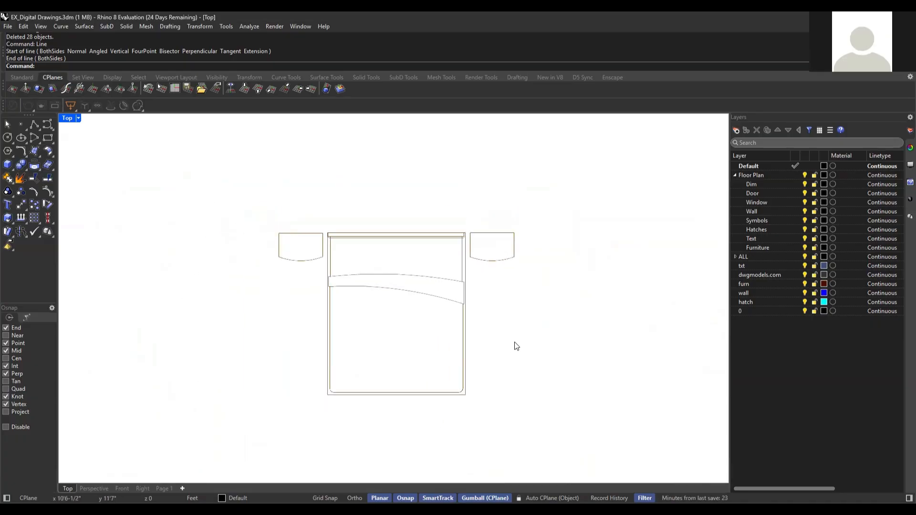
click(462, 269)
click(535, 307)
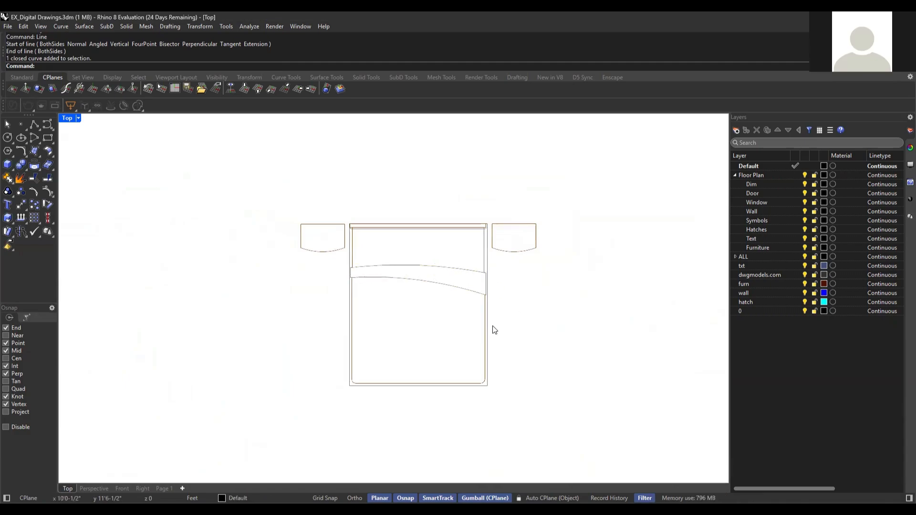
click(486, 334)
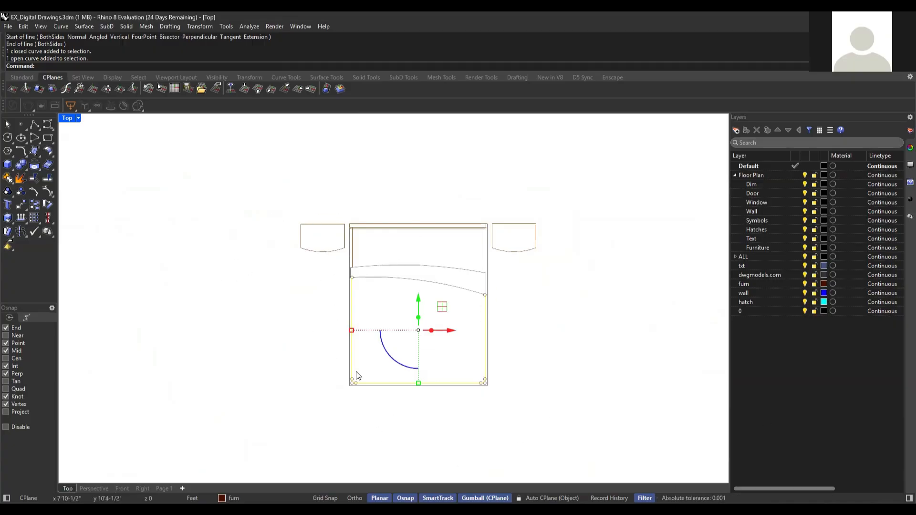
key(Escape)
drag(576, 191, 185, 447)
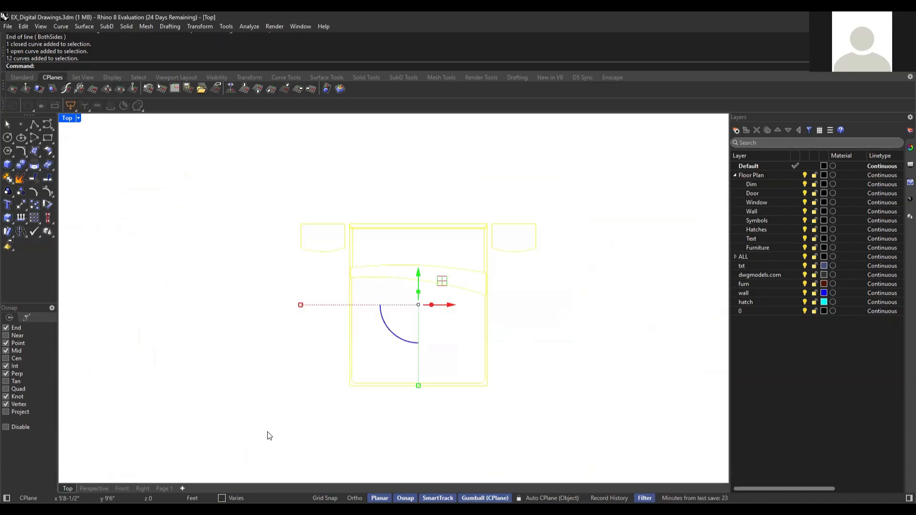
key(Escape)
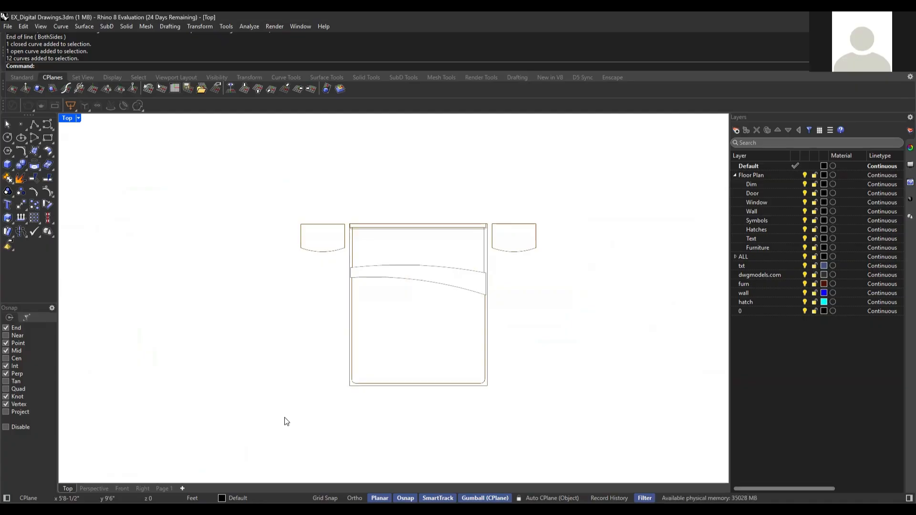
scroll(587, 409, down, 2)
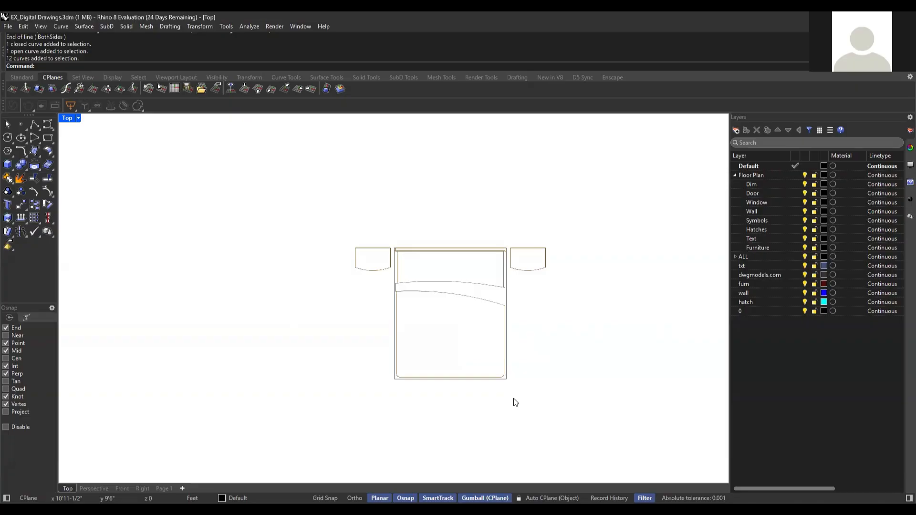
scroll(515, 408, down, 5)
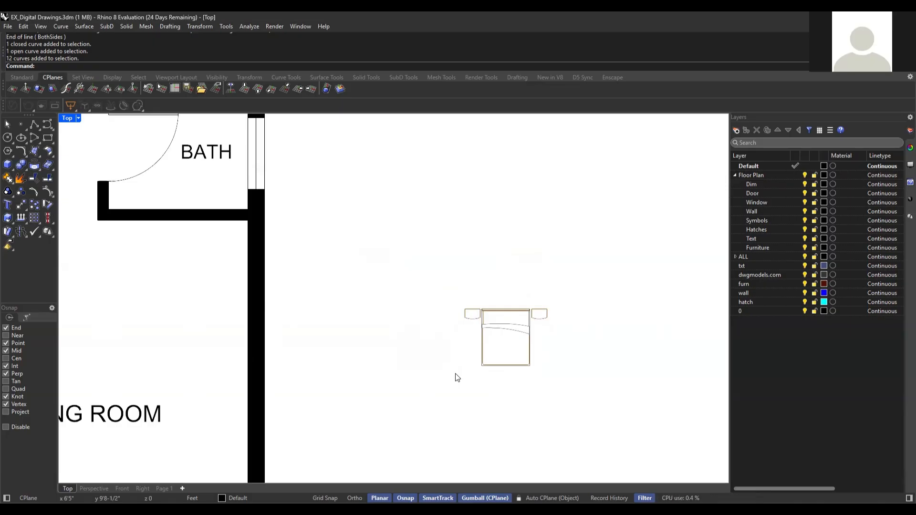
scroll(606, 340, up, 3)
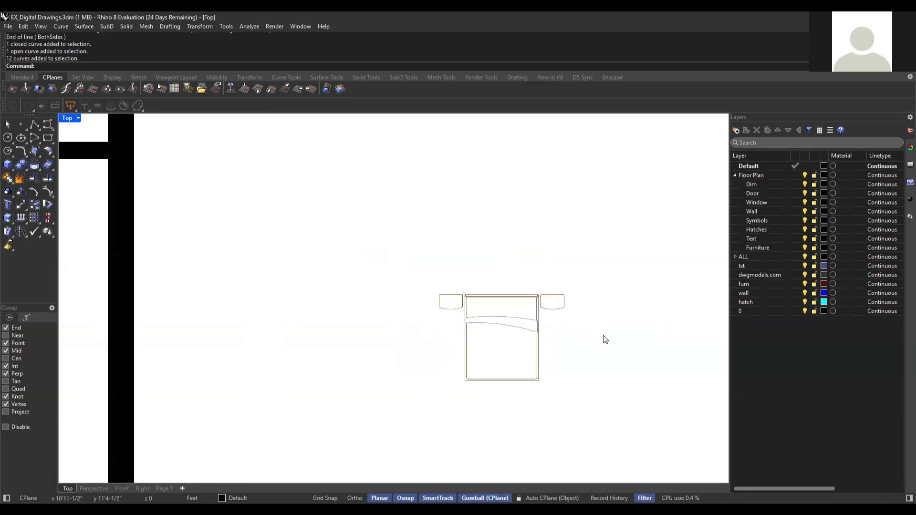
scroll(539, 326, up, 3)
scroll(561, 349, up, 2)
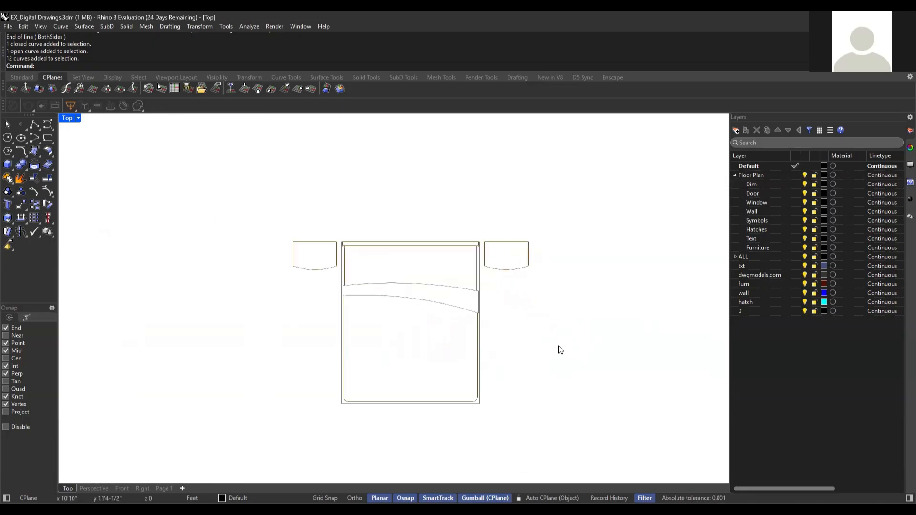
right_drag(557, 358, 517, 358)
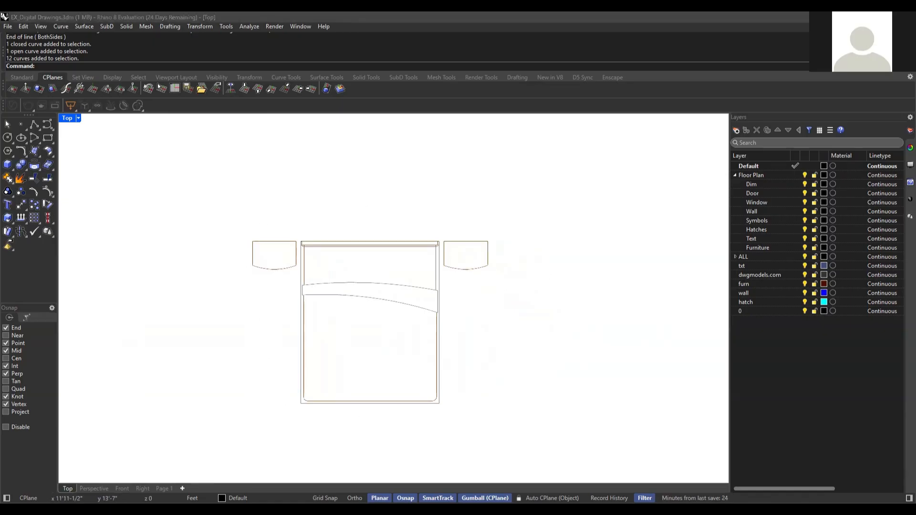
Switch to the web browser to look up the queen bed standard size, open the mattress size chart, and return to Rhino.
drag(486, 12, 486, 98)
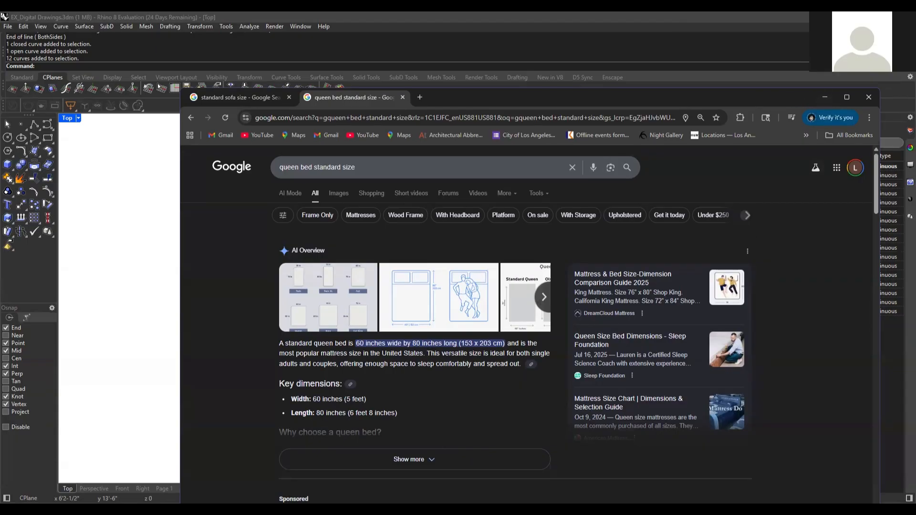
click(824, 97)
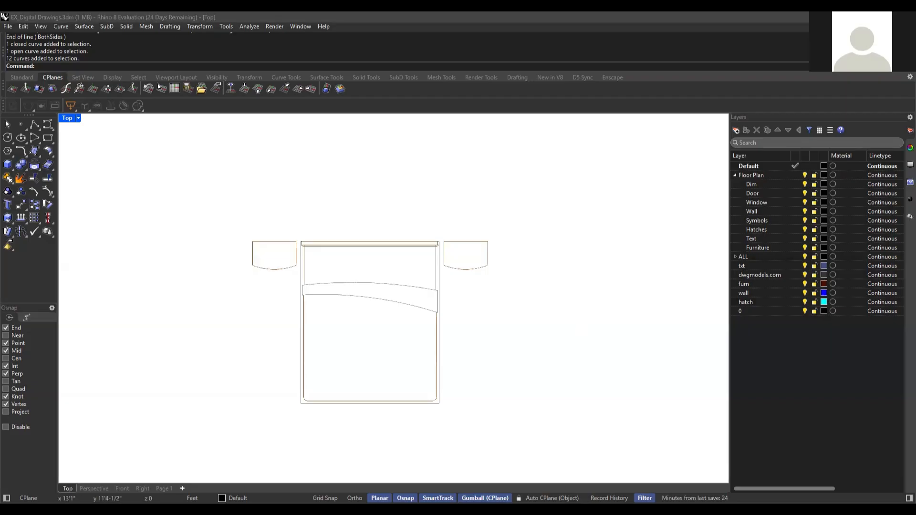
key(alt+Tab)
click(273, 296)
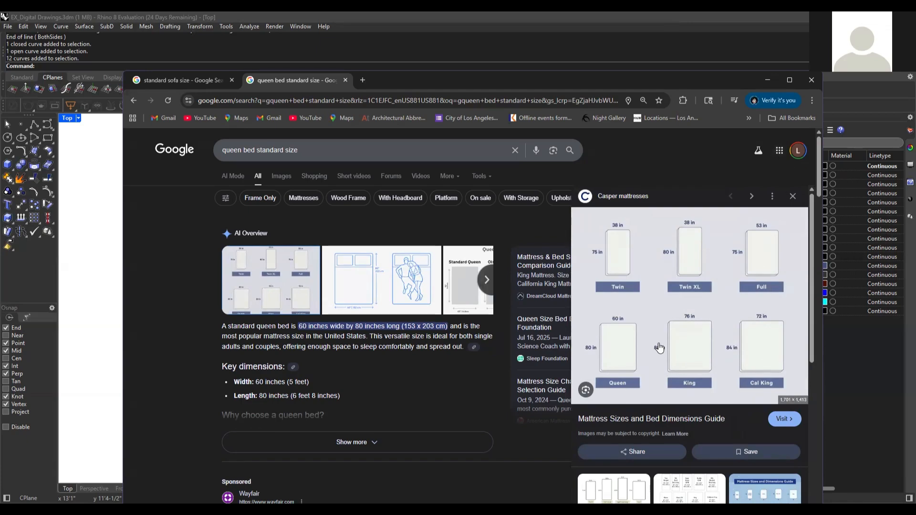
click(767, 80)
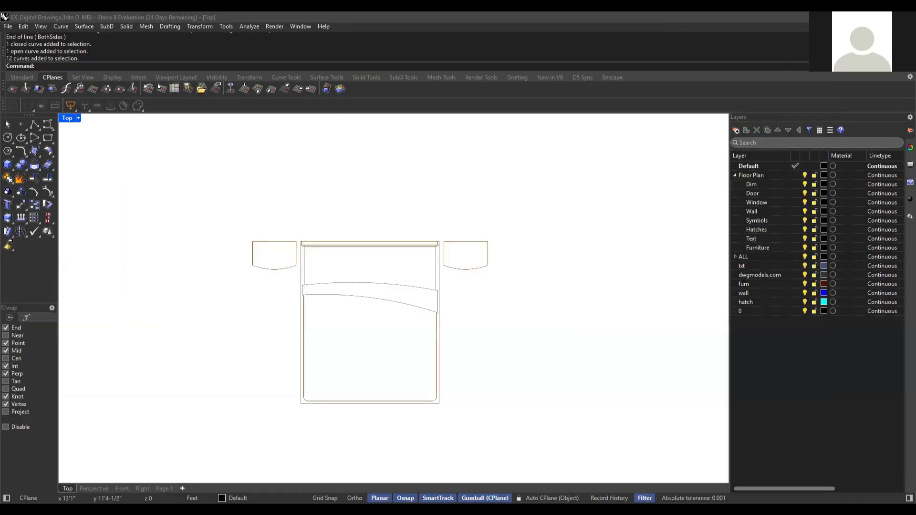